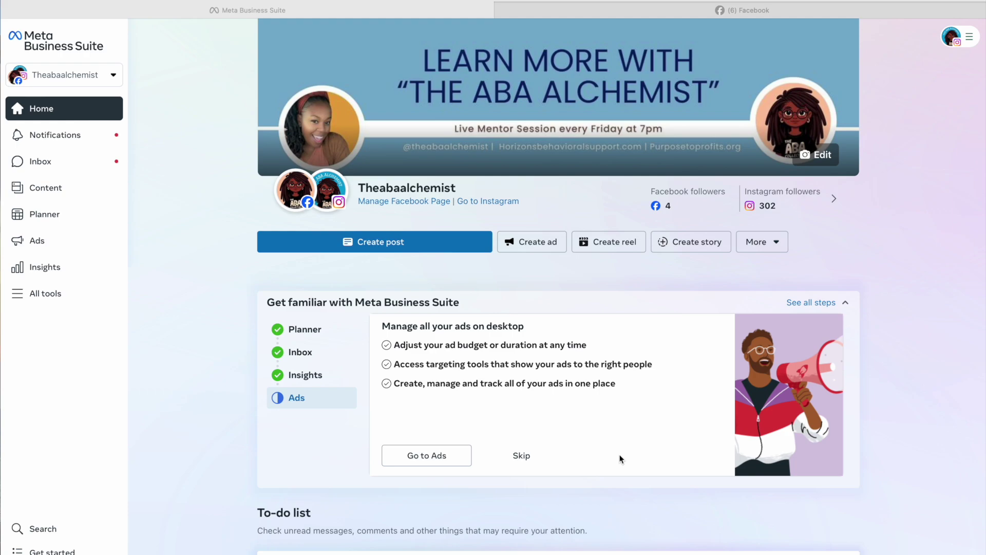
pyautogui.scroll(-2, 620, 458)
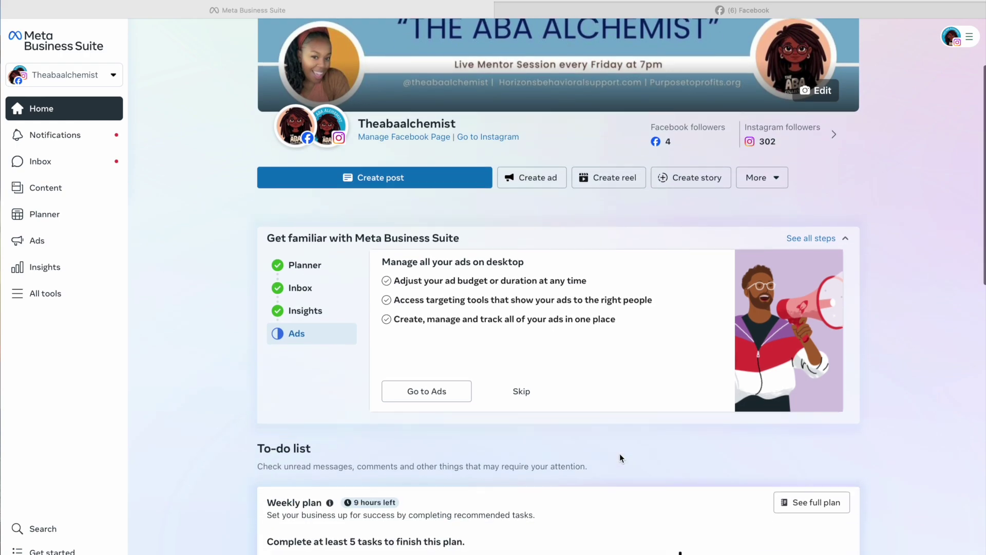
pyautogui.scroll(2, 621, 457)
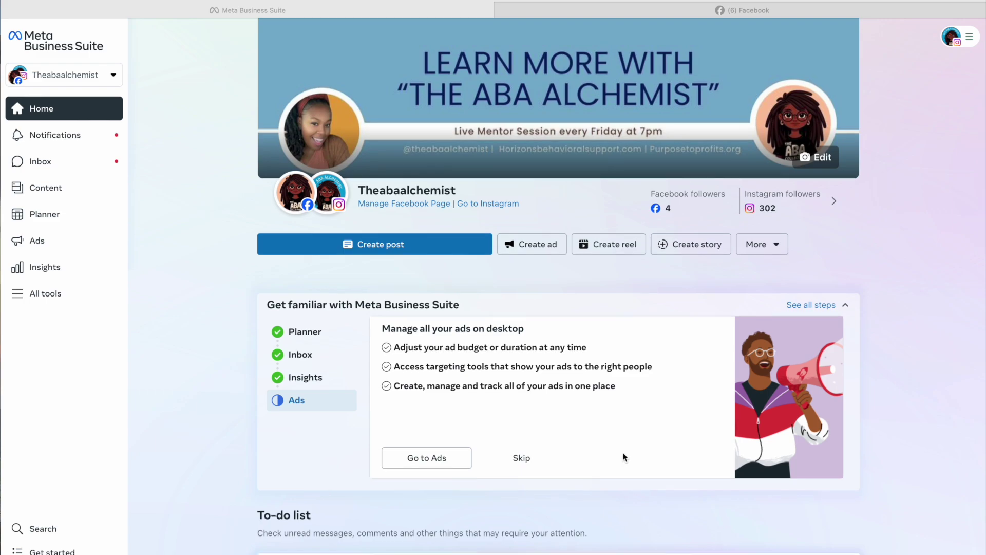
pyautogui.scroll(-1, 624, 457)
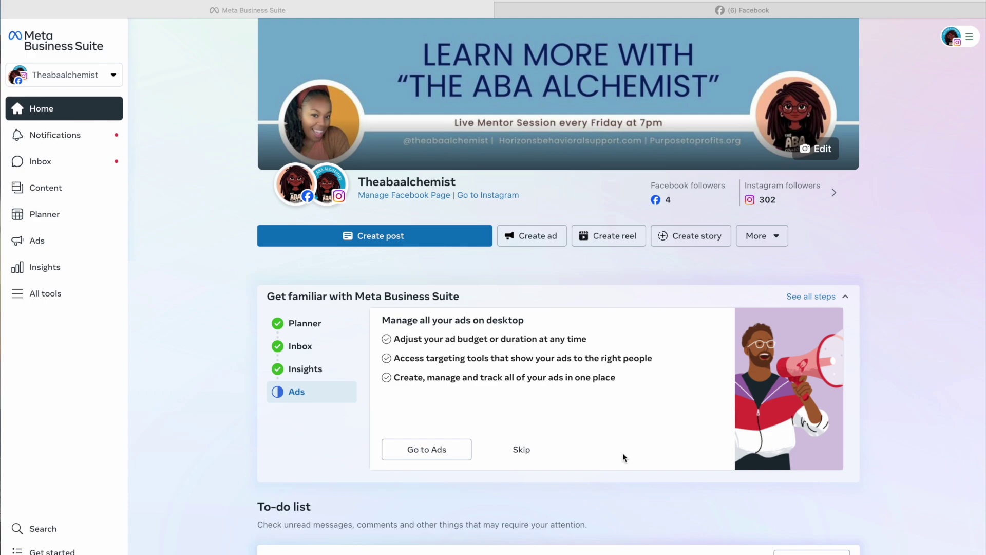
pyautogui.scroll(2, 623, 454)
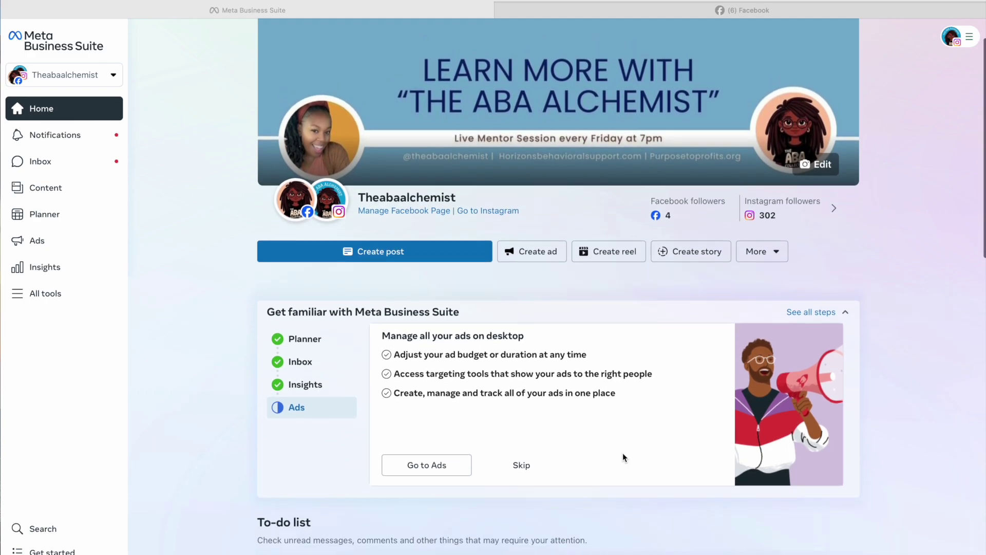
pyautogui.scroll(2, 624, 457)
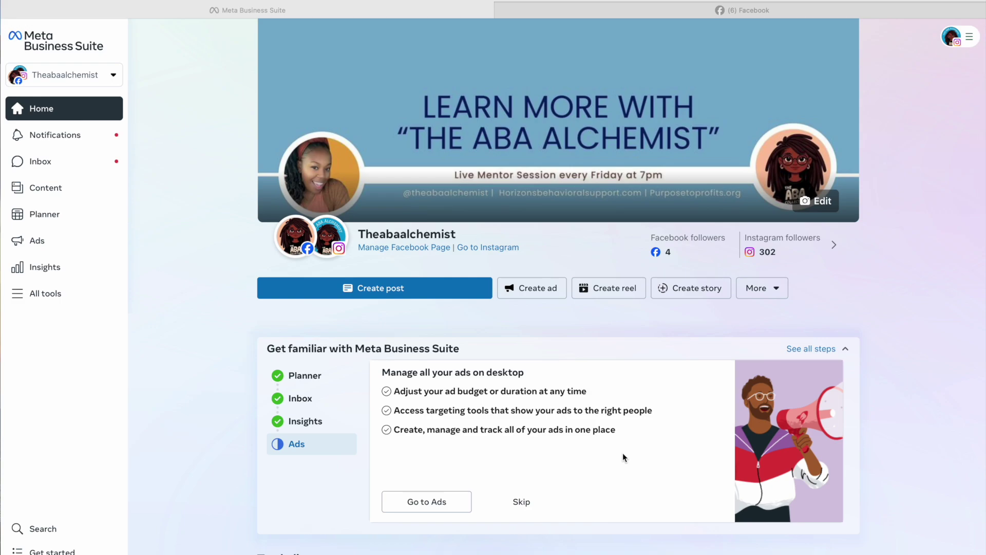
pyautogui.scroll(1, 622, 452)
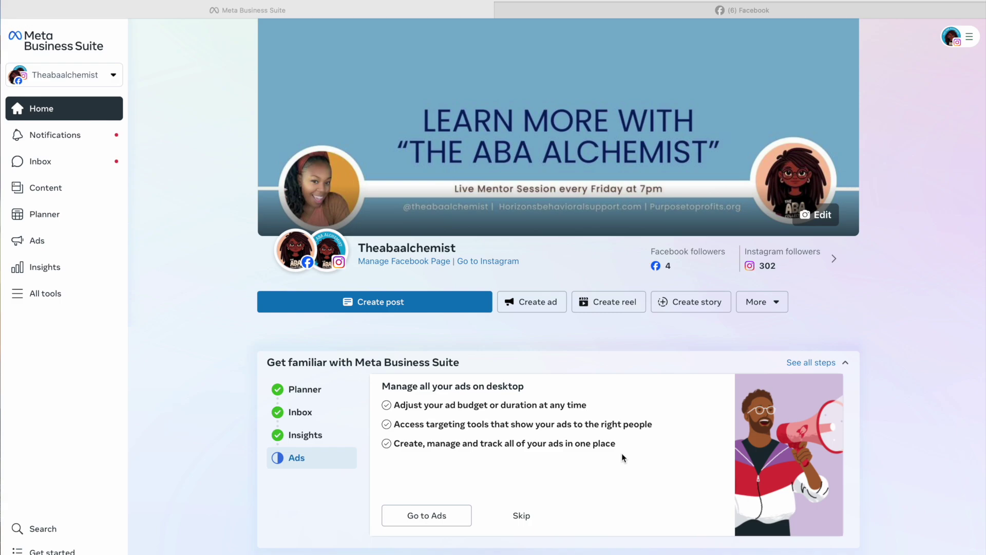
pyautogui.scroll(-1, 624, 457)
pyautogui.scroll(1, 623, 457)
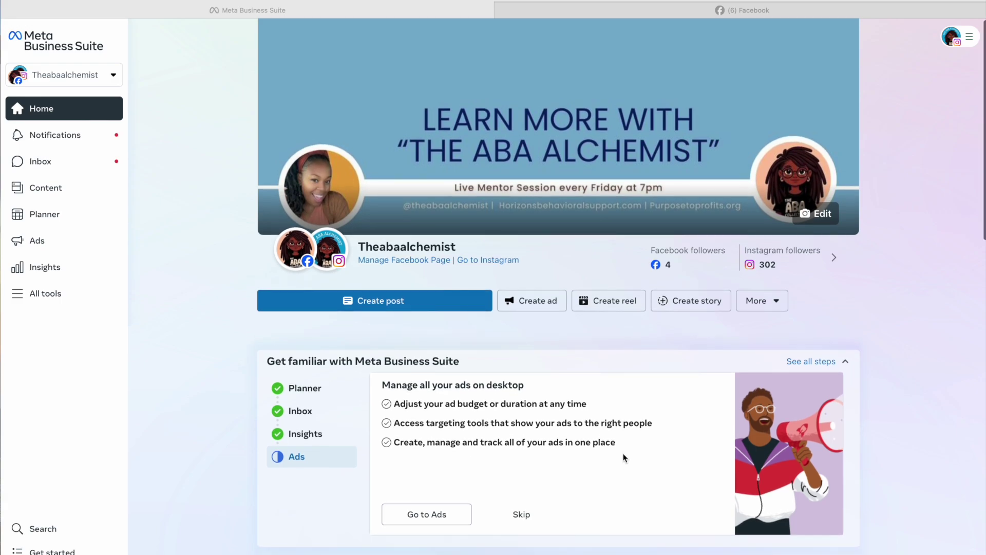
pyautogui.scroll(-1, 624, 457)
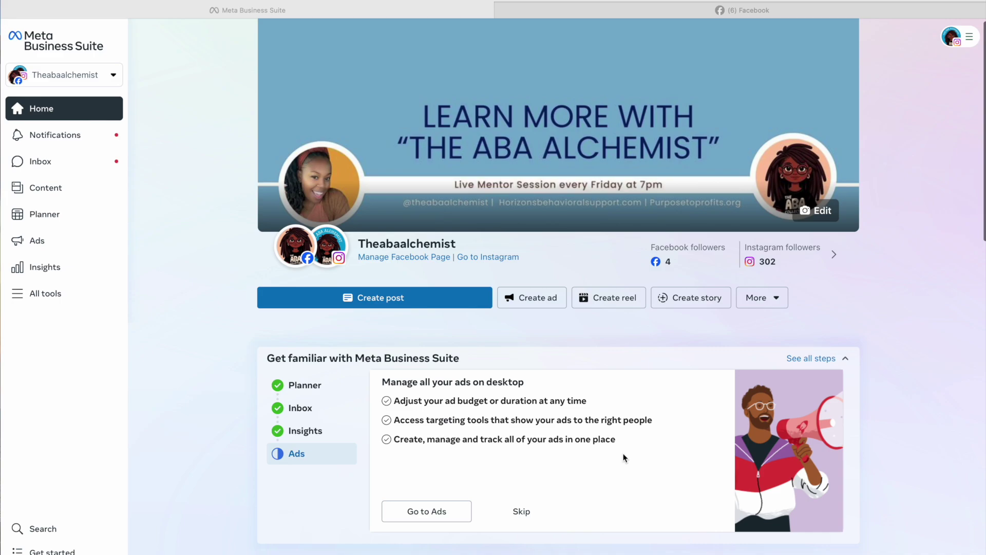
pyautogui.scroll(-2, 623, 455)
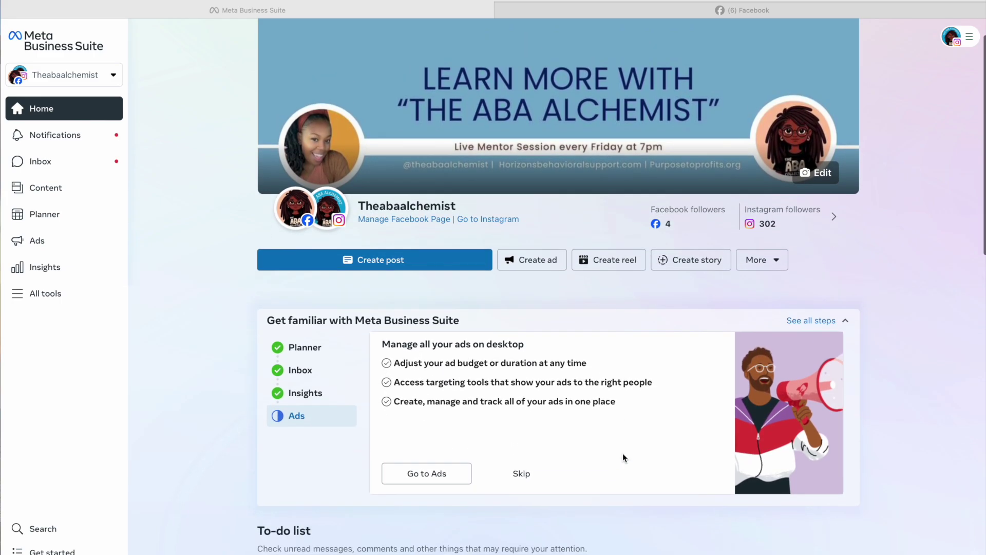
pyautogui.scroll(1, 623, 455)
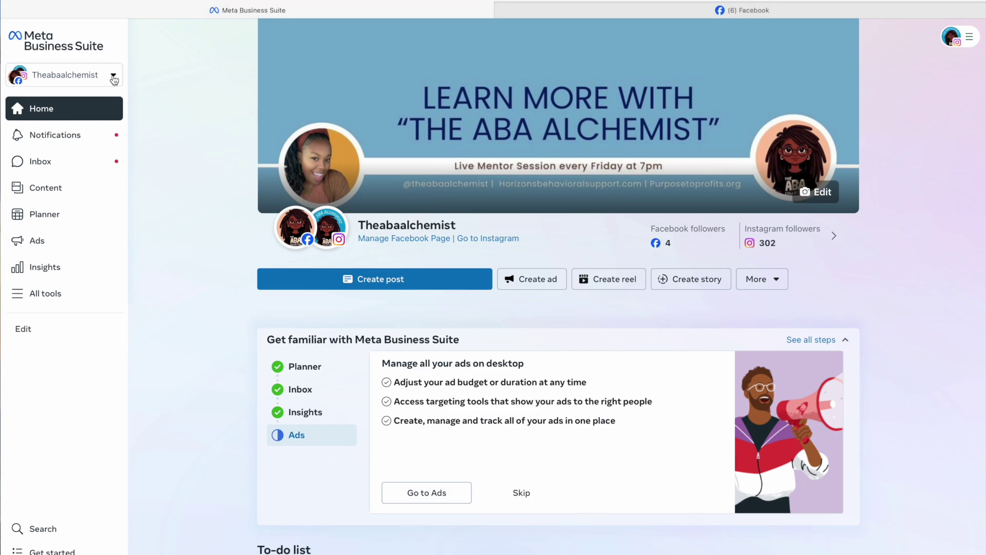
pyautogui.click(111, 84)
pyautogui.click(190, 63)
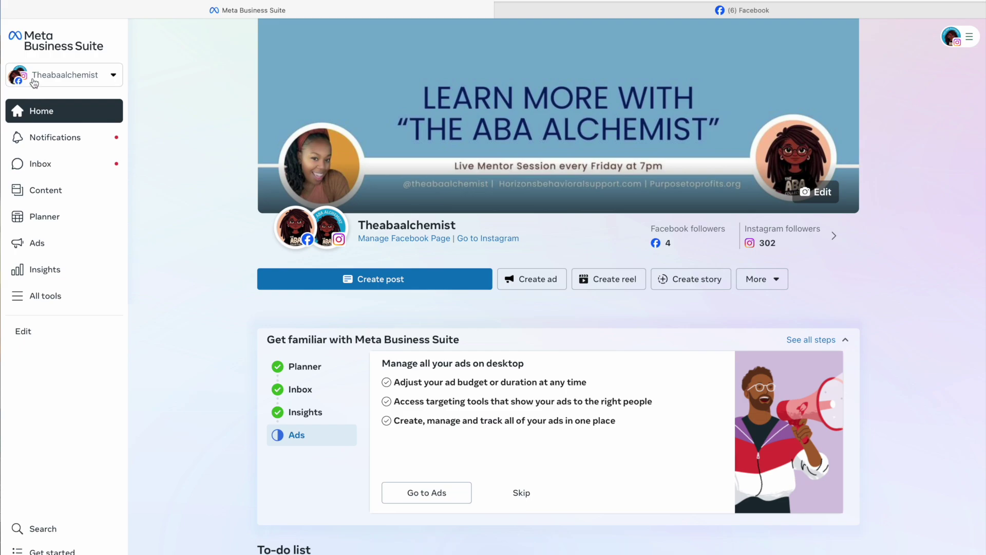
pyautogui.scroll(-2, 220, 242)
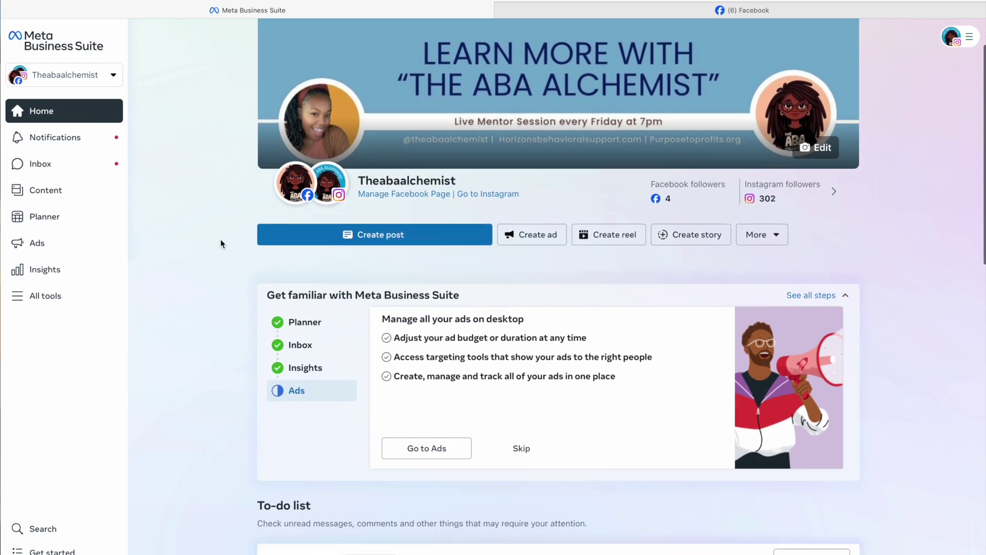
pyautogui.scroll(2, 221, 239)
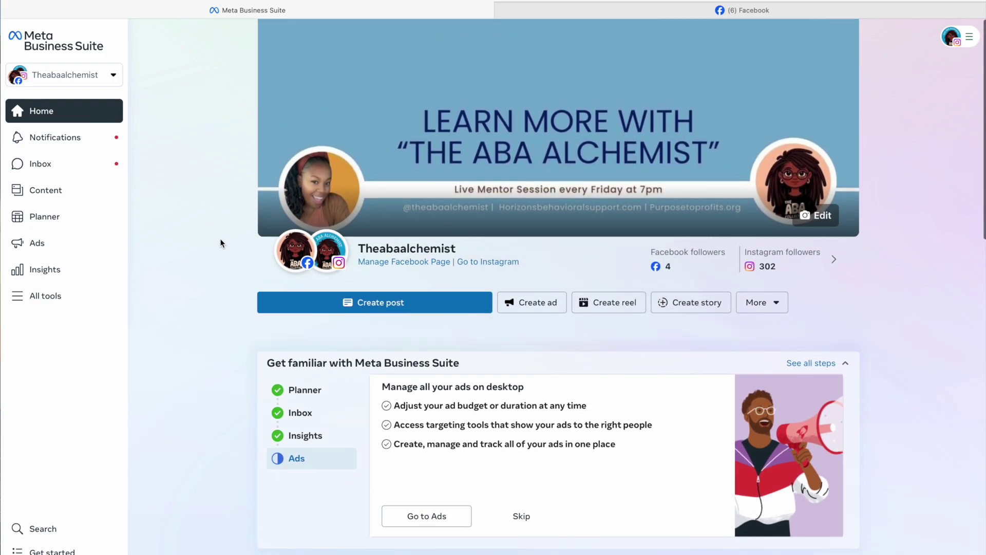
# Switch to the open Facebook tab and look through the Theabaalchemist page's cover, intro, photos and posts
pyautogui.click(611, 11)
pyautogui.scroll(-1, 382, 216)
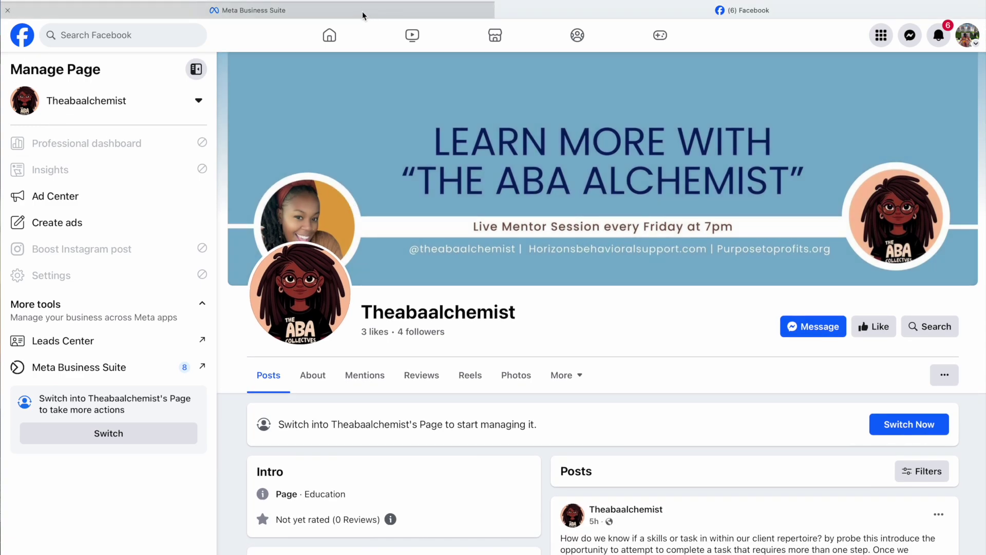
pyautogui.moveTo(361, 15)
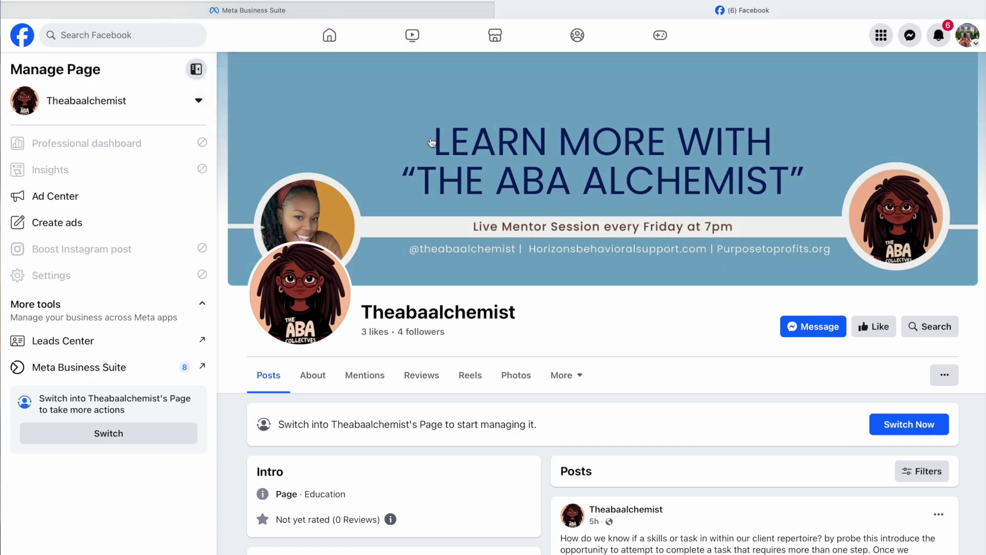
pyautogui.scroll(-2, 339, 136)
pyautogui.scroll(2, 330, 135)
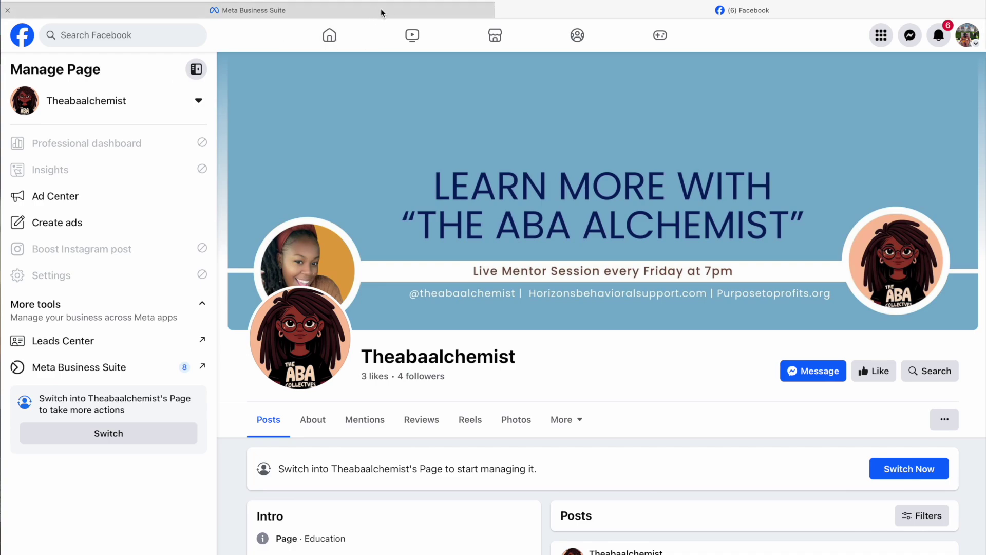
pyautogui.moveTo(441, 18)
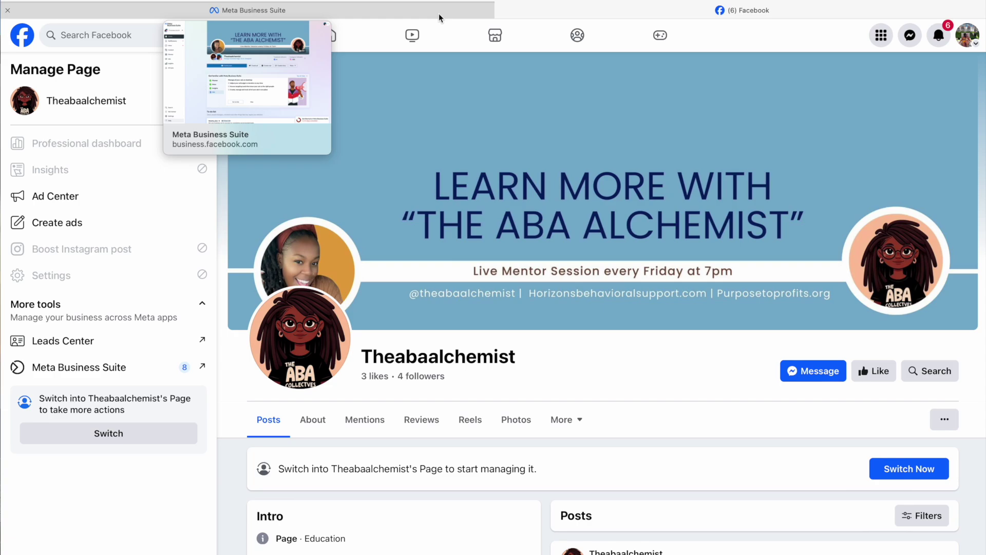
pyautogui.scroll(-3, 568, 319)
pyautogui.scroll(-5, 545, 315)
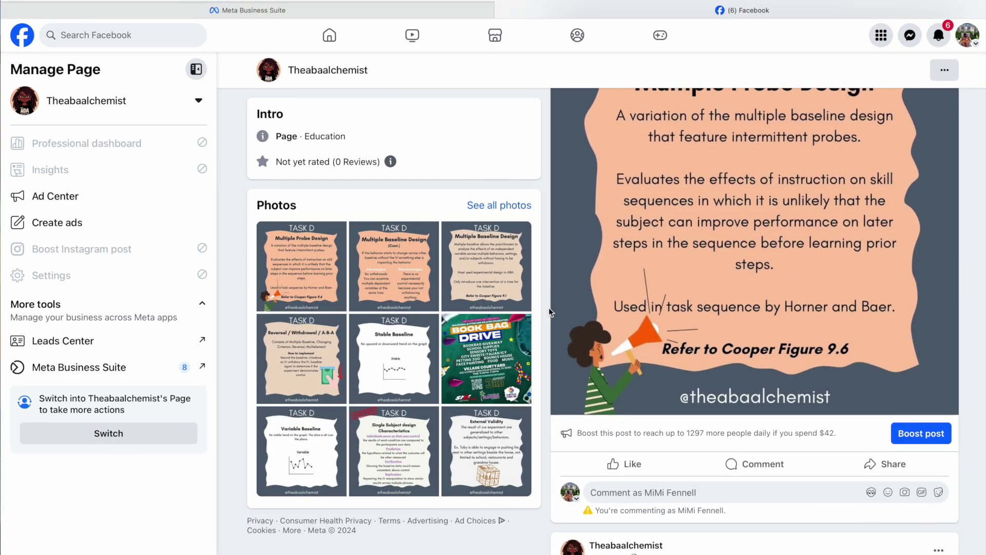
pyautogui.scroll(-2, 546, 311)
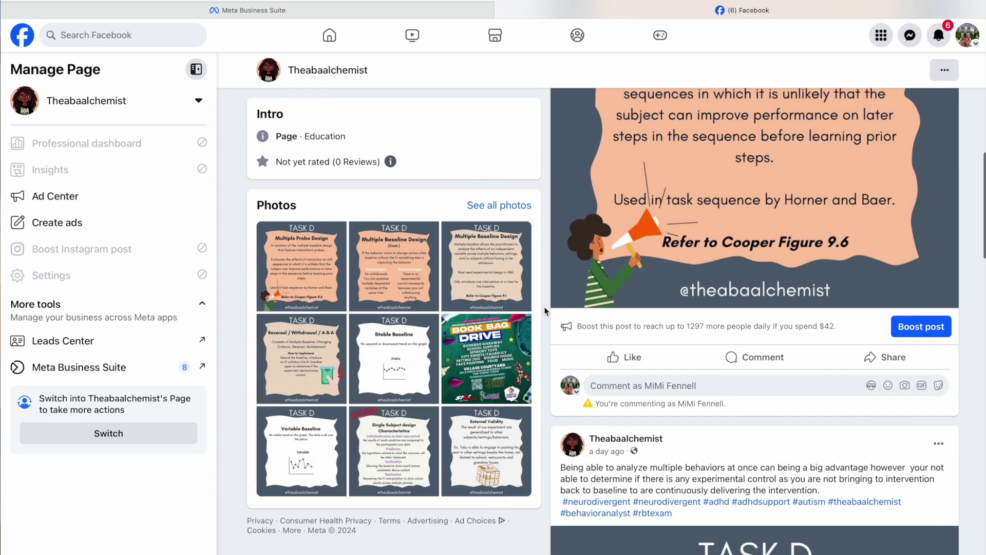
pyautogui.scroll(8, 545, 310)
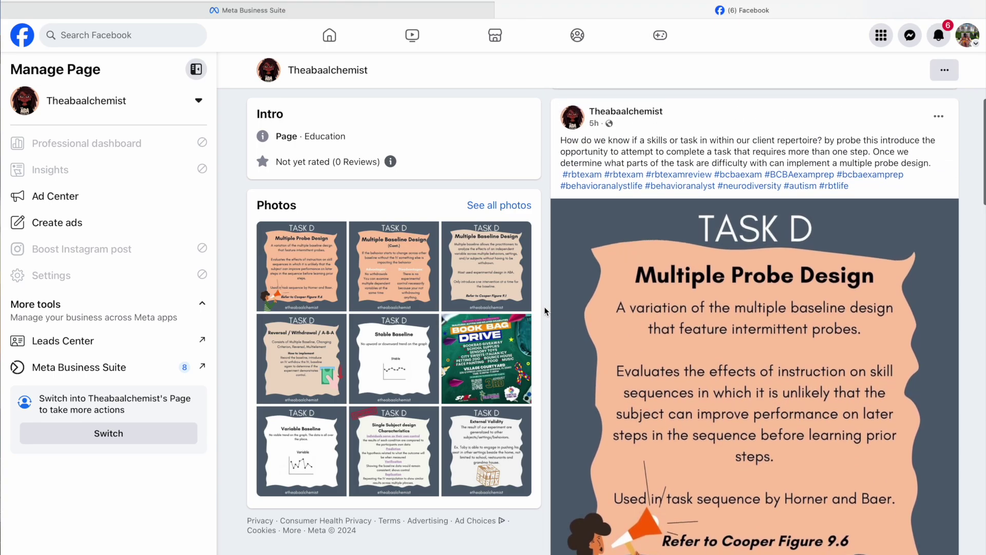
pyautogui.scroll(8, 544, 311)
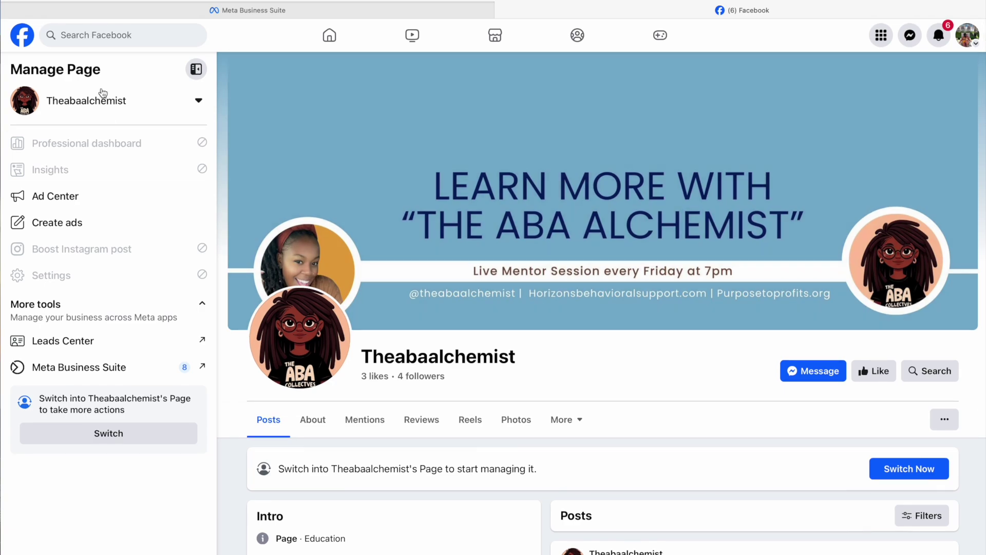
# Return to Meta Business Suite, open the linked Facebook page for management, and look over its posts
pyautogui.click(313, 13)
pyautogui.scroll(-4, 194, 148)
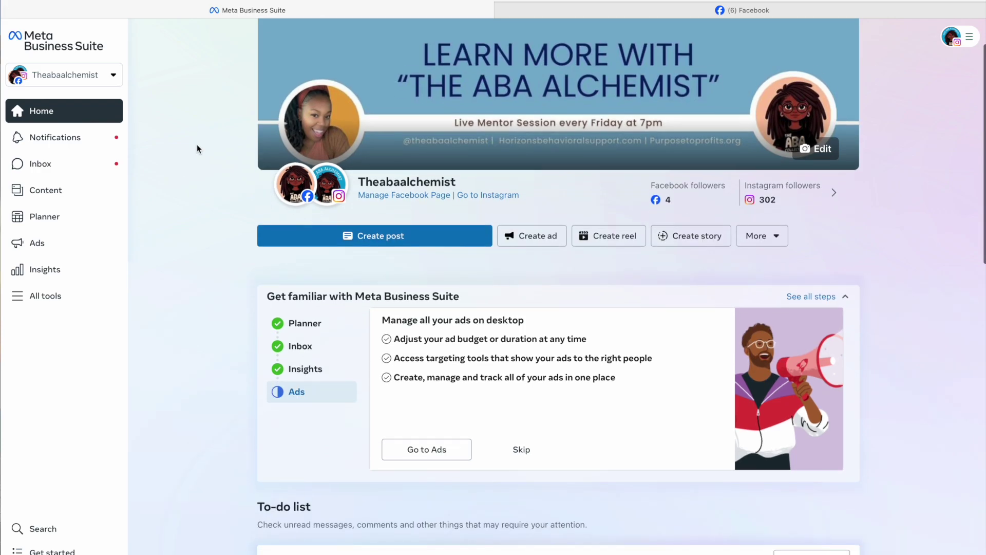
pyautogui.scroll(2, 197, 149)
pyautogui.scroll(2, 198, 149)
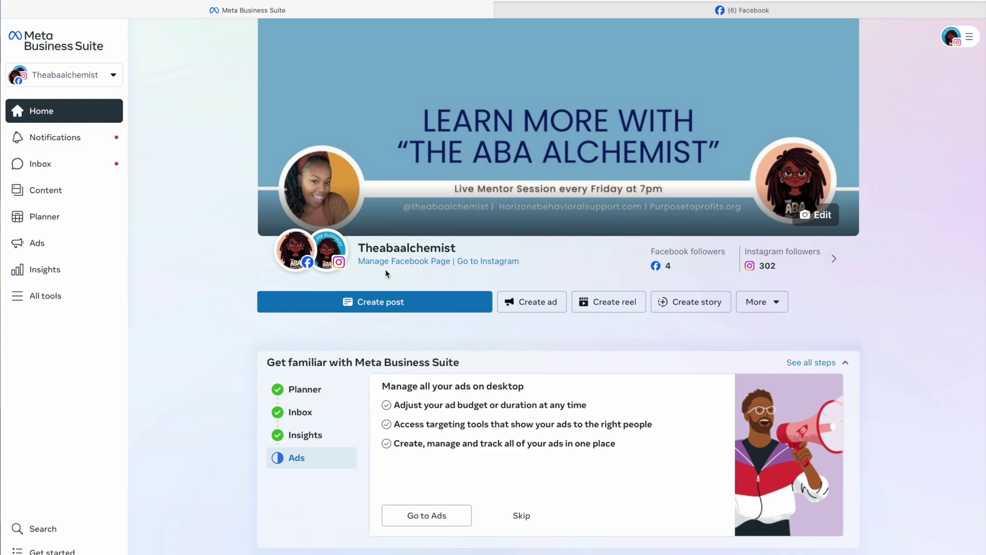
pyautogui.click(451, 262)
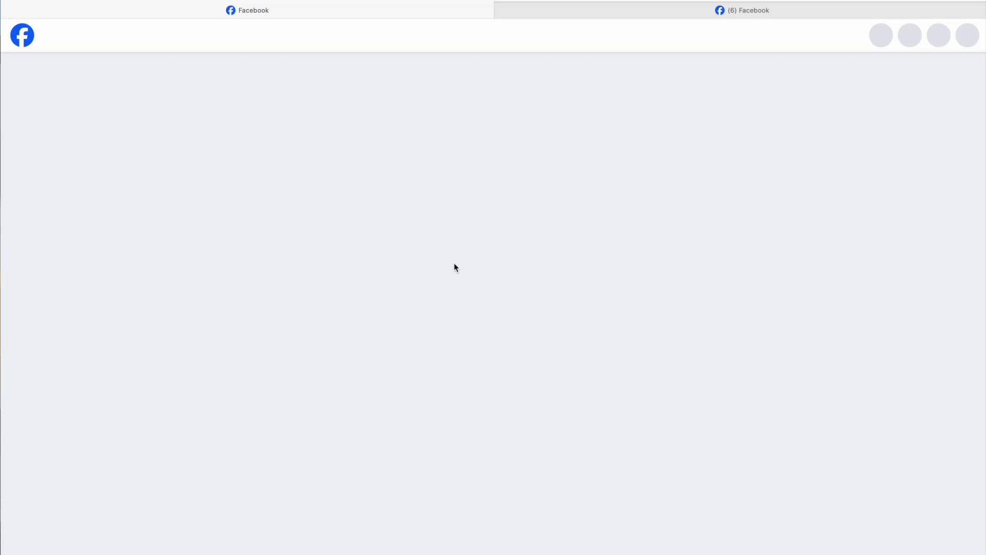
pyautogui.scroll(-2, 529, 286)
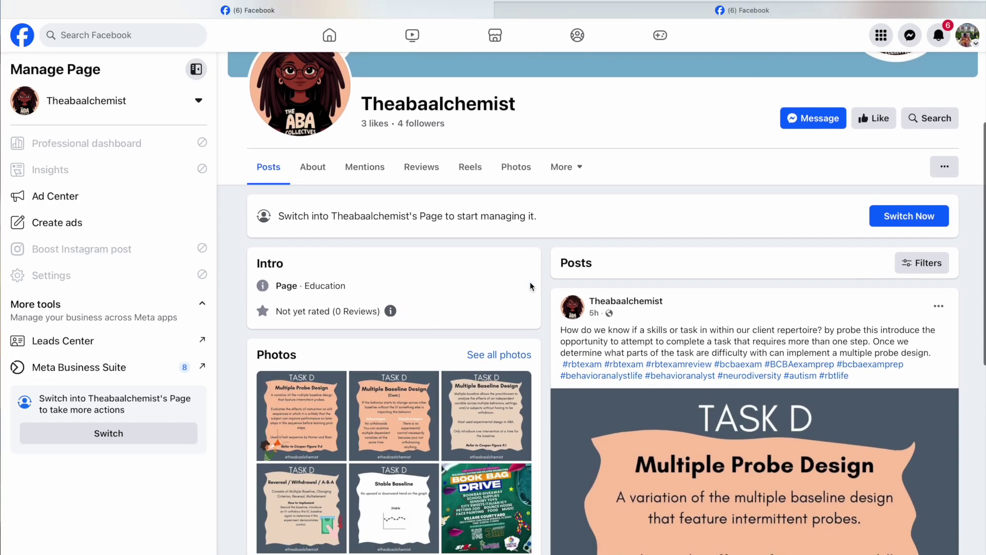
pyautogui.scroll(3, 529, 286)
pyautogui.scroll(-5, 528, 286)
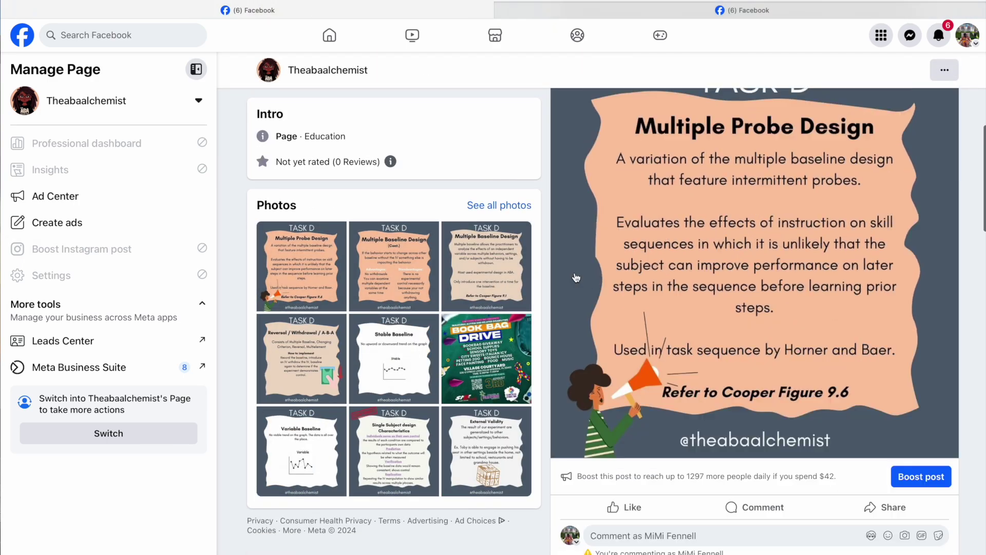
pyautogui.scroll(5, 771, 308)
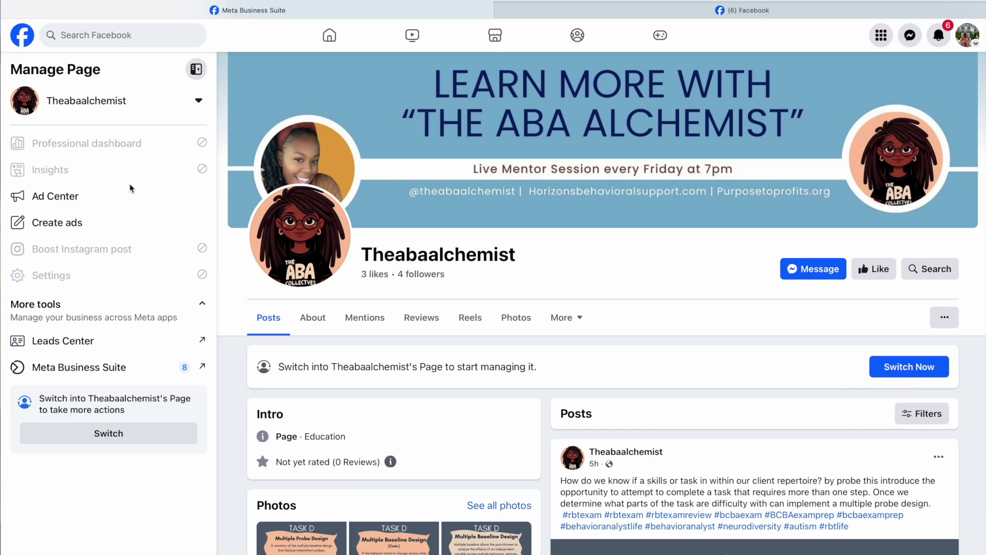
# Go back to the Meta Business Suite home page and open the Planner calendar
pyautogui.scroll(1, 224, 190)
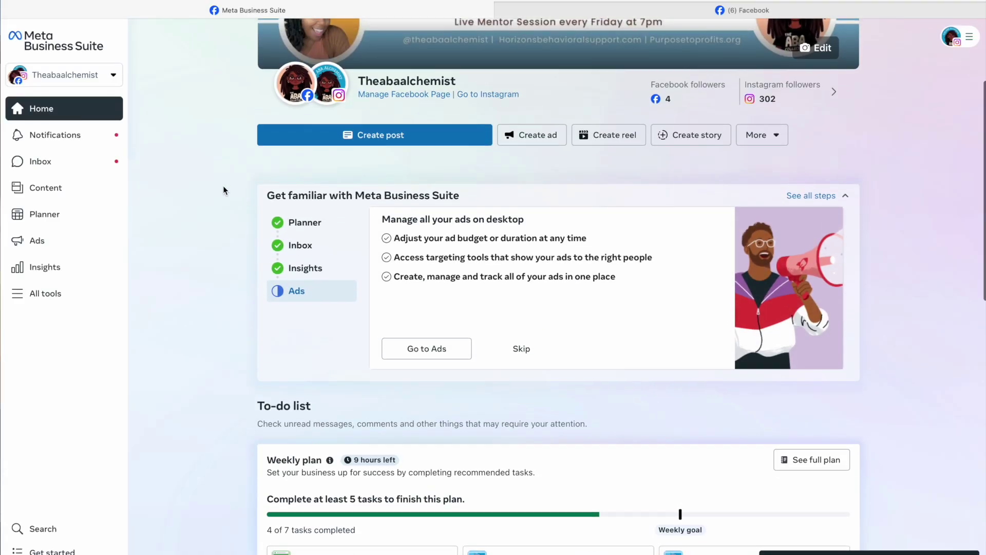
pyautogui.scroll(3, 224, 190)
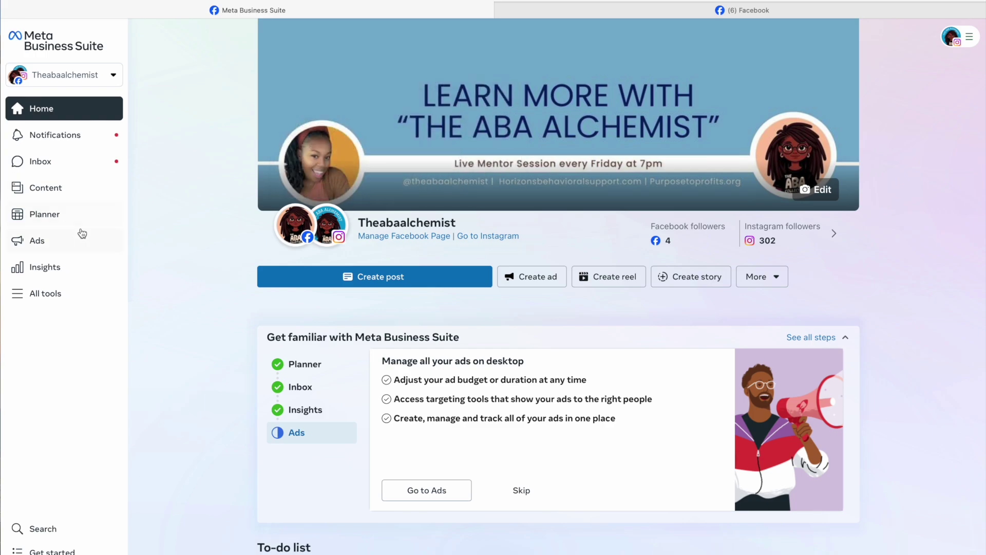
pyautogui.scroll(1, 166, 225)
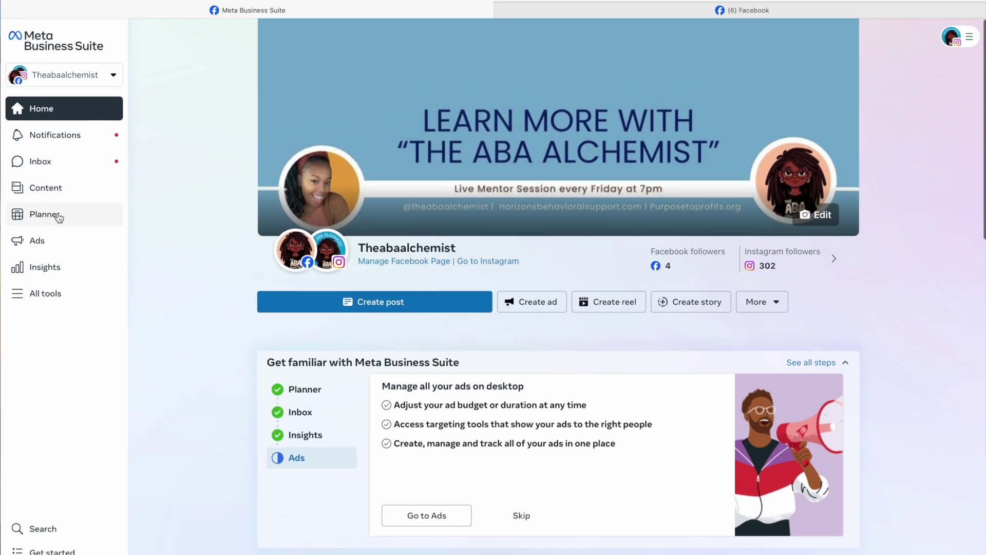
pyautogui.click(31, 215)
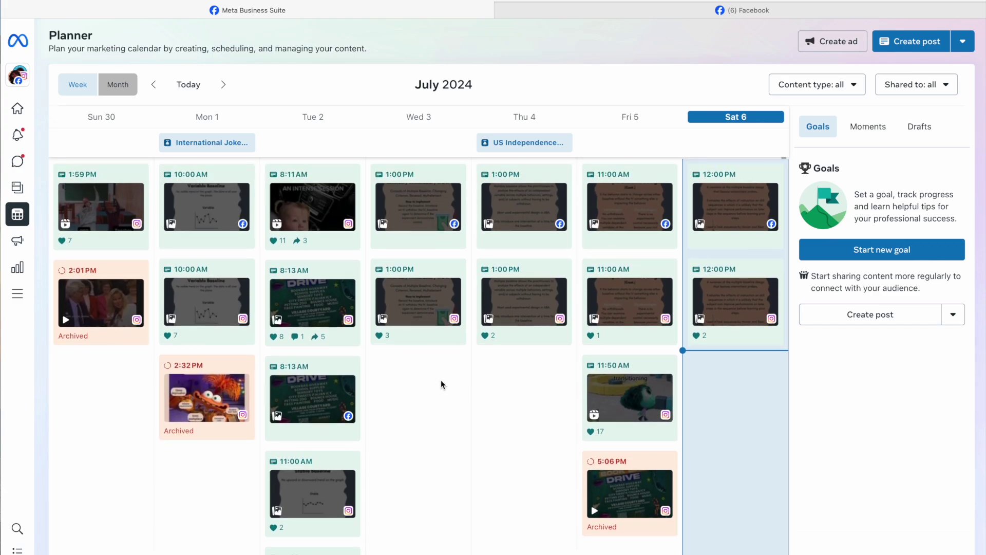
# View the performance details and feed preview of the Facebook post published Wed Jul 3 at 1:00 PM, and close them
pyautogui.click(424, 208)
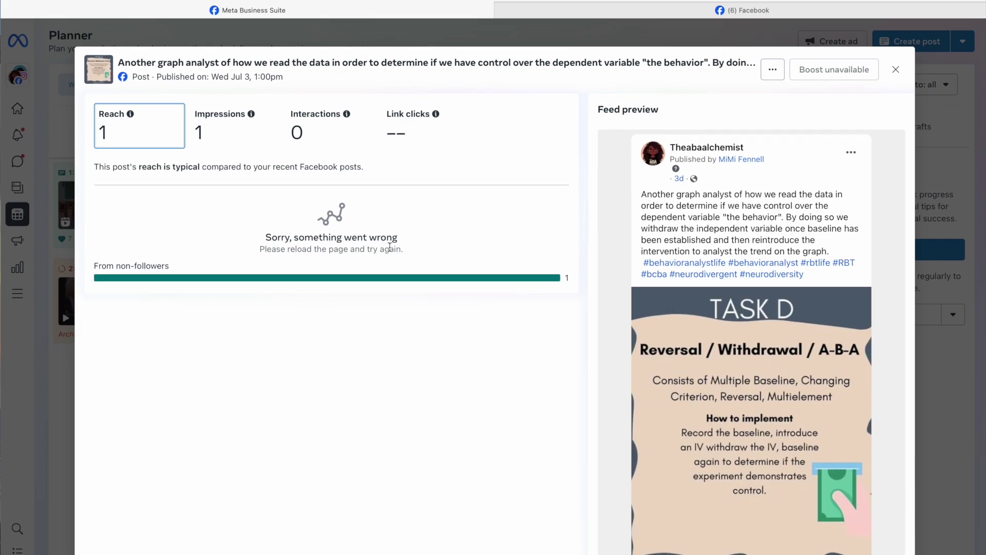
pyautogui.scroll(-1, 688, 356)
pyautogui.scroll(-1, 688, 356)
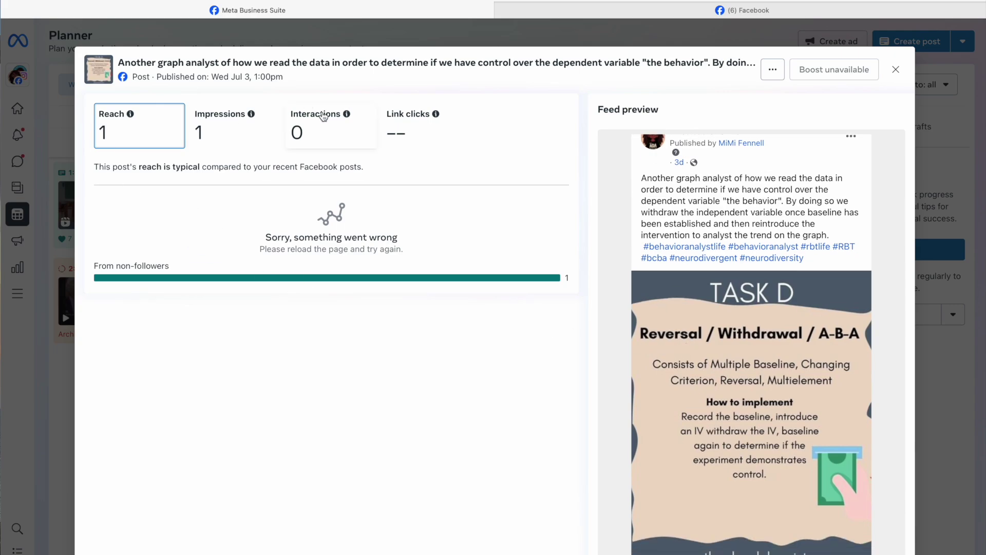
pyautogui.click(896, 70)
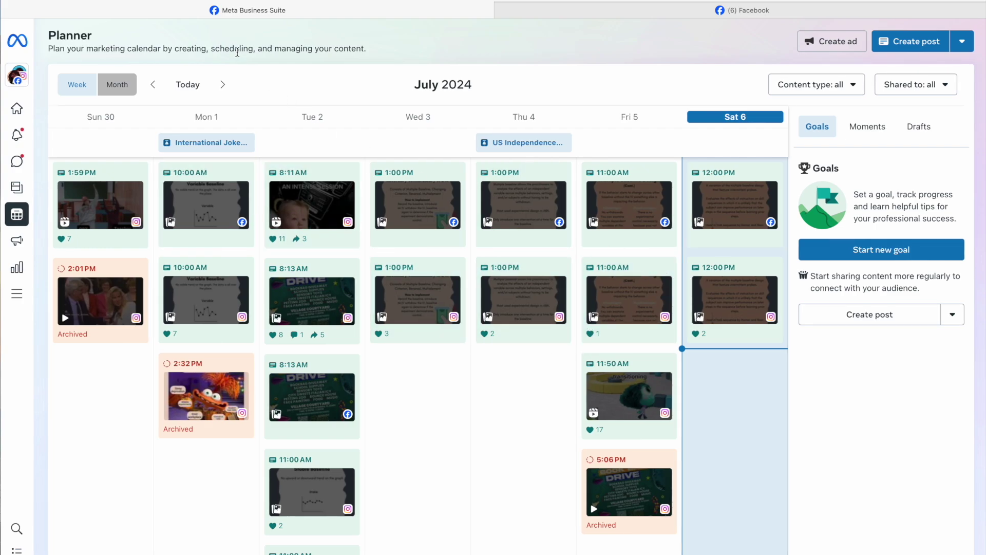
# Move the Planner calendar forward to the week of July 7–13, 2024
pyautogui.click(224, 85)
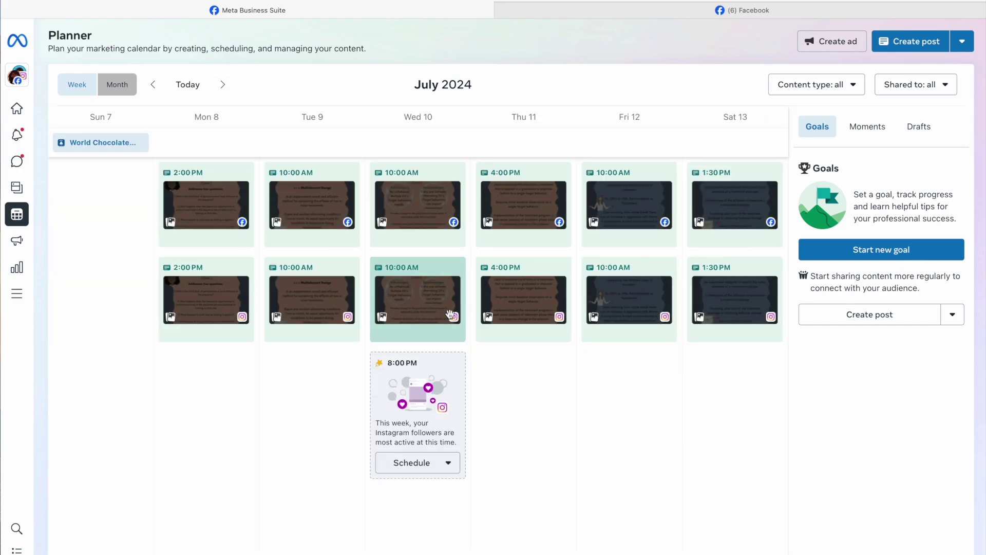
# View the post details of the Facebook post scheduled for Tue Jul 9 at 10:00 AM, and close them
pyautogui.click(305, 212)
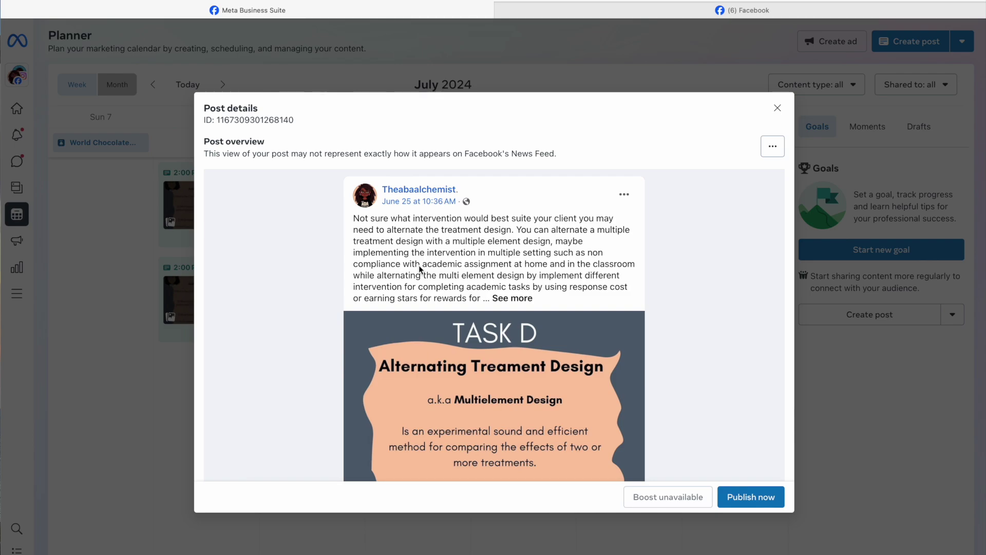
pyautogui.scroll(-1, 446, 268)
pyautogui.scroll(1, 445, 268)
pyautogui.click(777, 107)
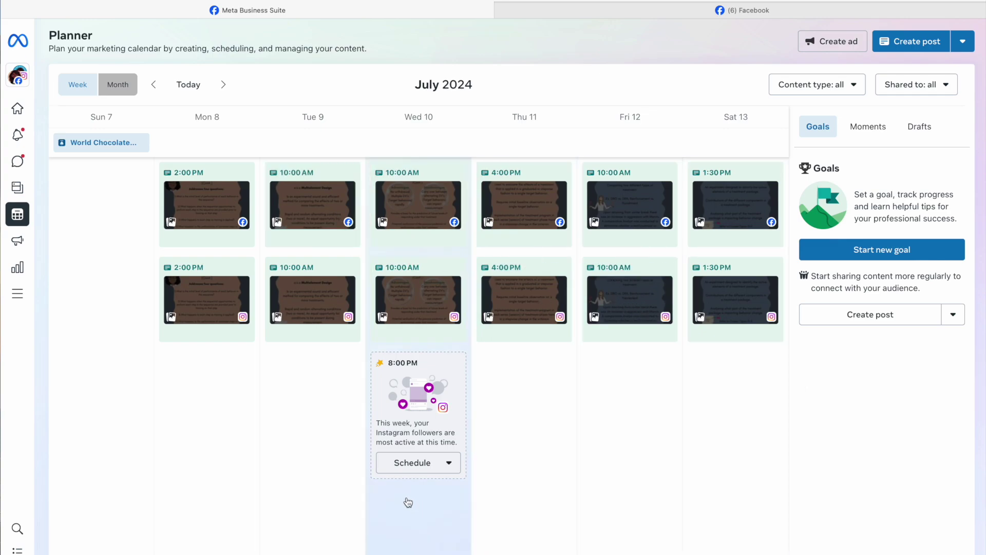
# View the scheduling options for the suggested Wed Jul 10, 8:00 PM Instagram slot, and close them without choosing one
pyautogui.click(449, 465)
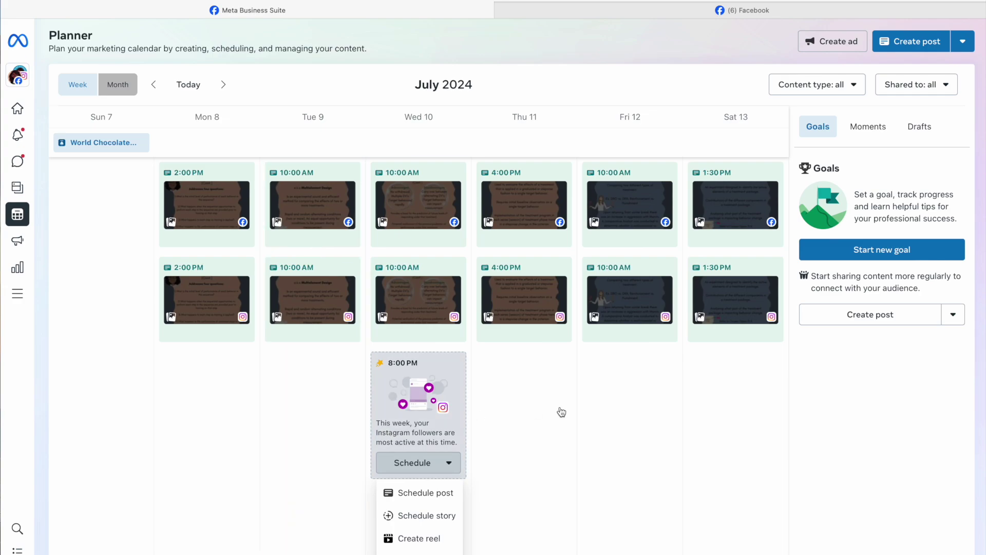
pyautogui.click(805, 440)
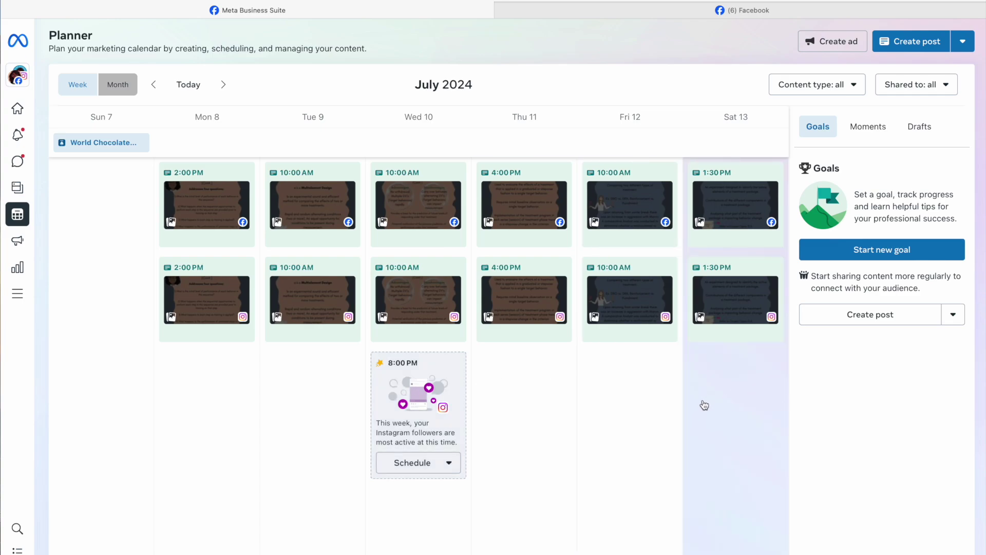
pyautogui.scroll(-1, 806, 429)
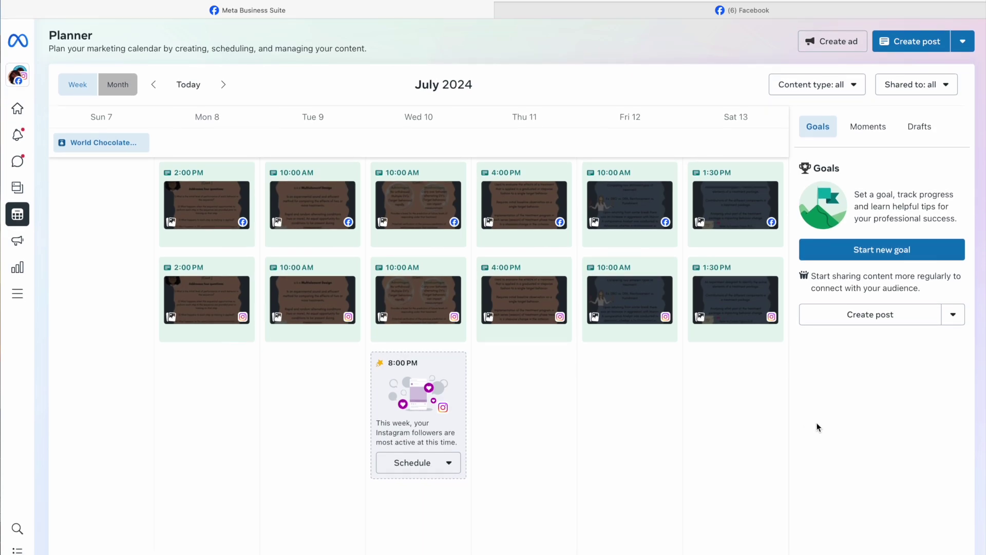
pyautogui.scroll(-1, 818, 427)
# Compare the weeks of June 30–July 6 and July 7–13 in the Planner, ending on the week of June 23–29, 2024
pyautogui.click(153, 85)
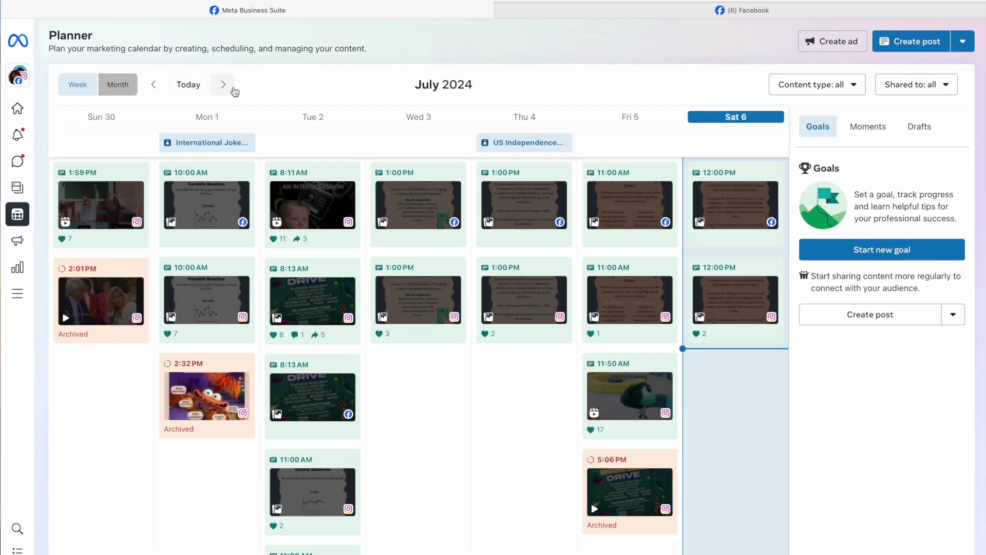
pyautogui.click(223, 85)
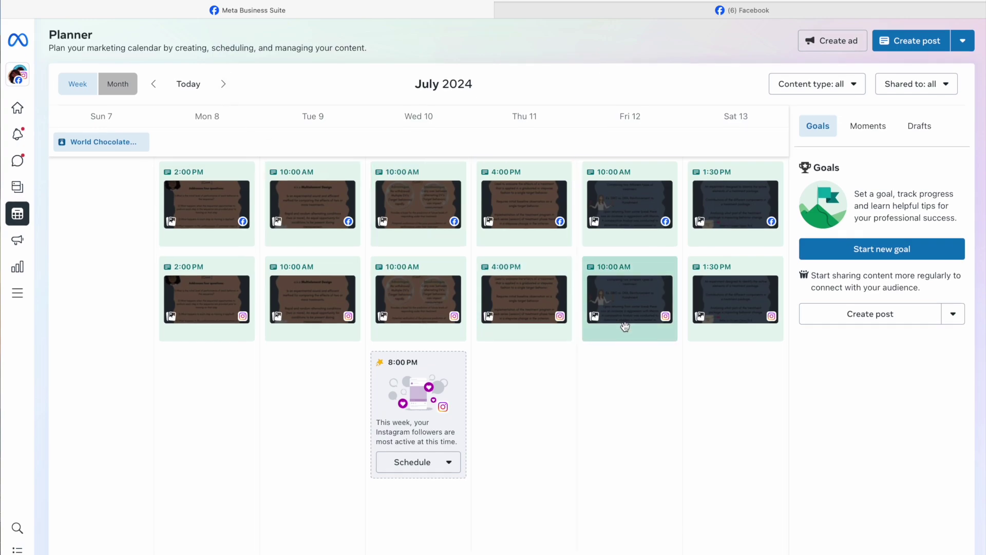
pyautogui.click(154, 85)
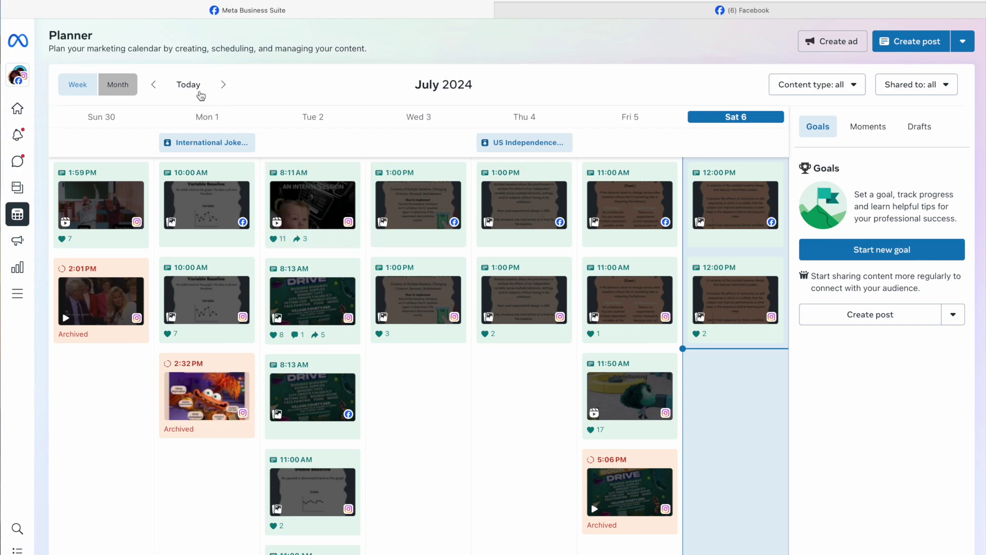
pyautogui.click(157, 90)
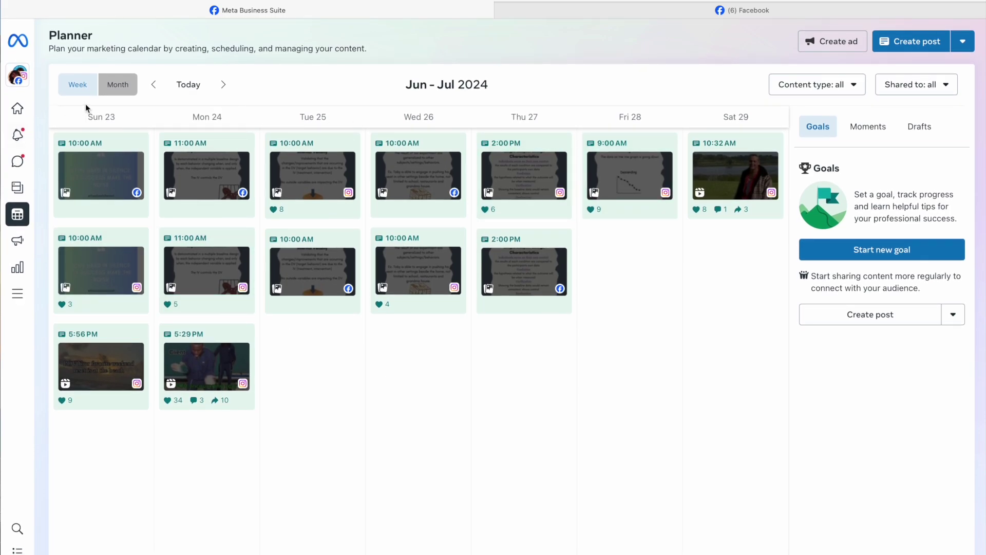
# Move the Planner calendar forward to the week of July 14–20, 2024
pyautogui.click(224, 87)
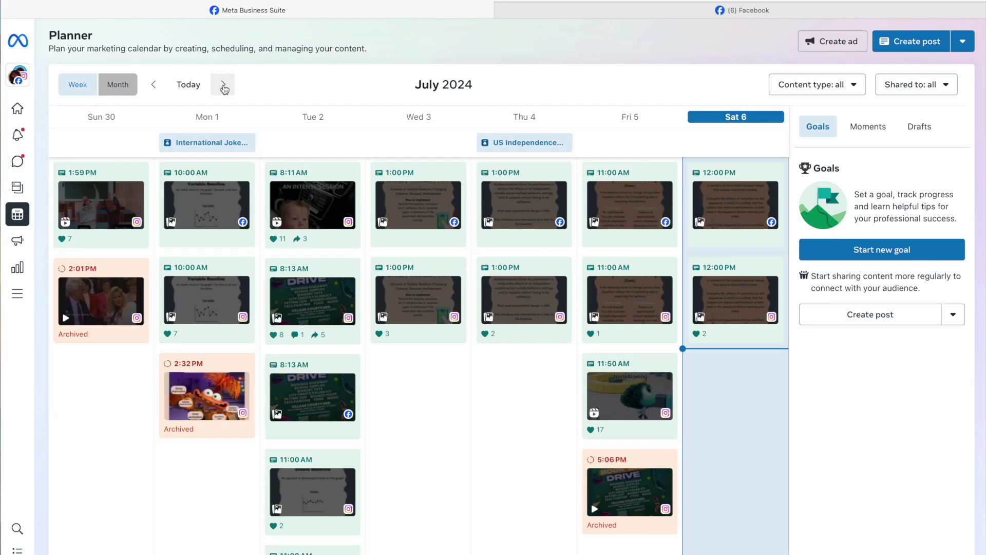
pyautogui.click(224, 86)
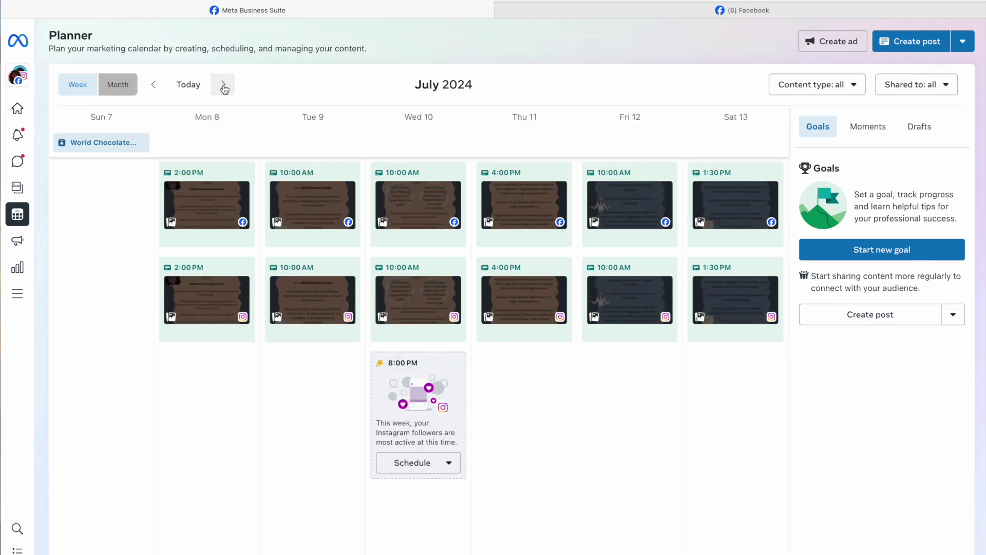
pyautogui.click(223, 86)
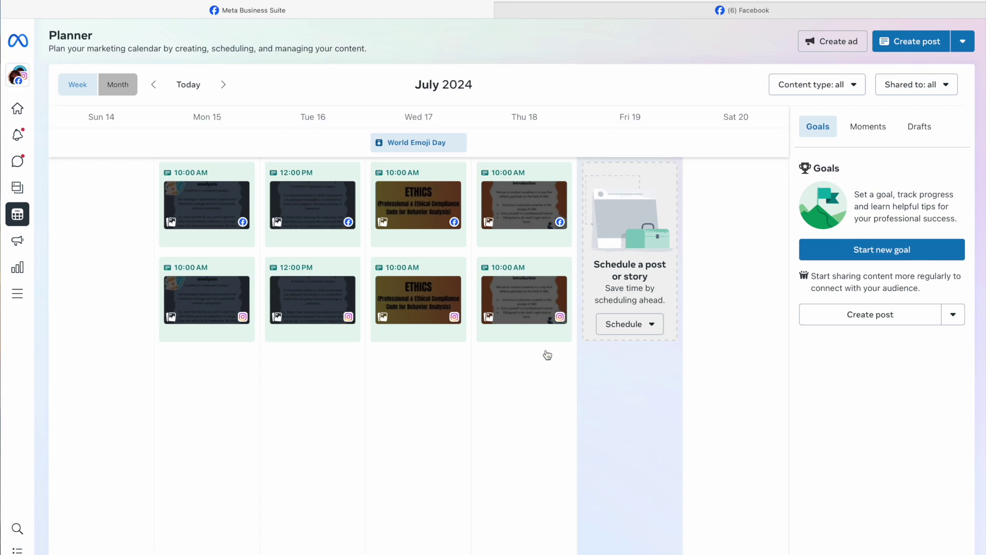
# Start a scheduled post from the empty Fri Jul 19 slot and save its 10:00 AM schedule for Facebook and Instagram
pyautogui.click(653, 329)
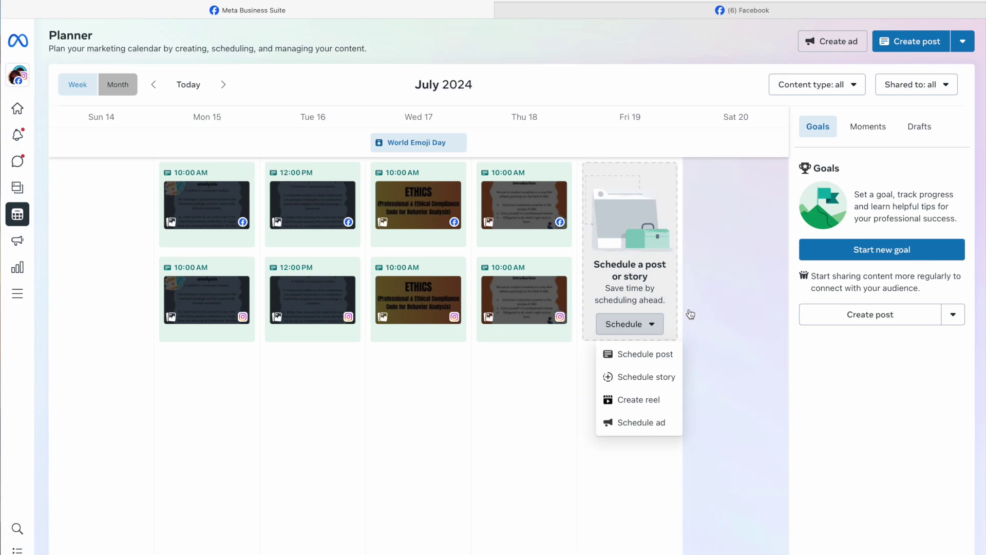
pyautogui.moveTo(21, 215)
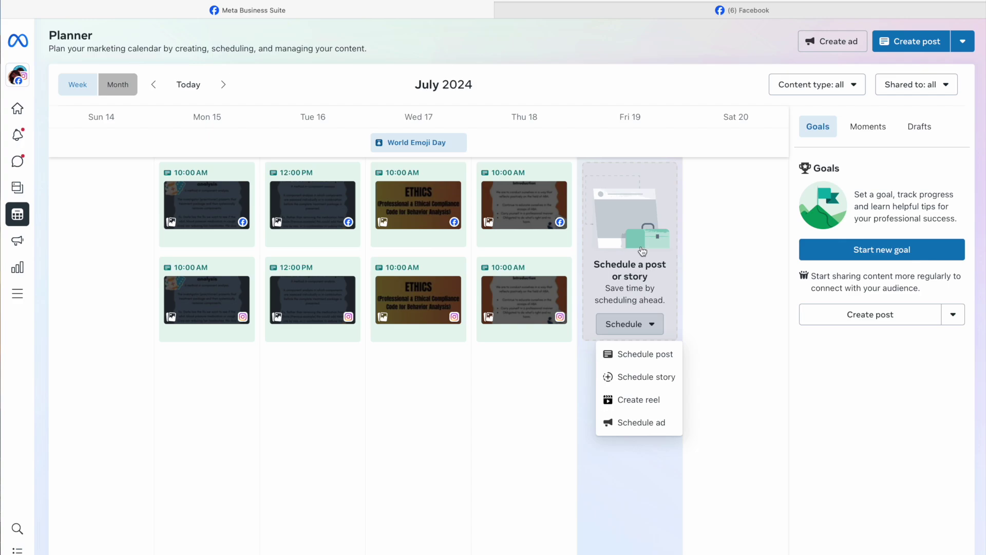
pyautogui.click(632, 353)
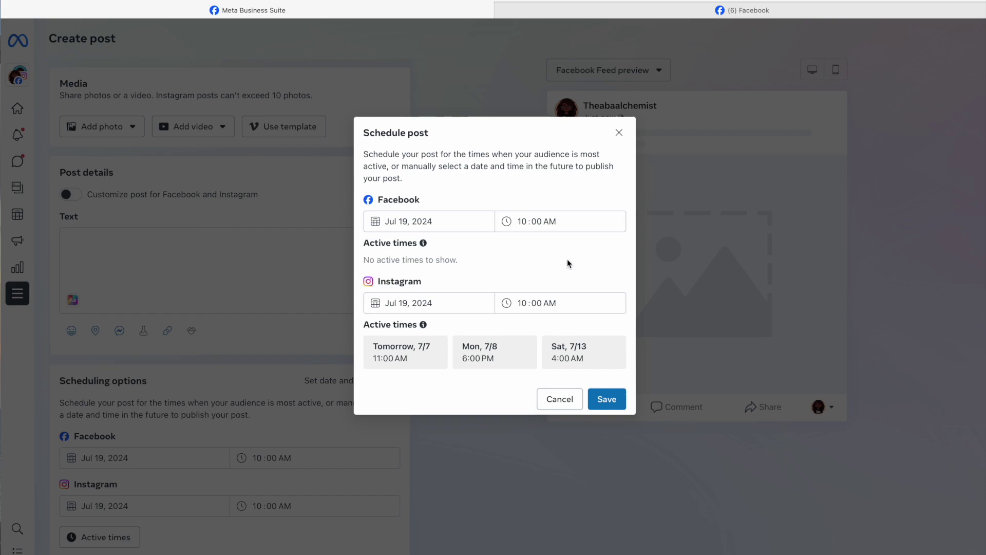
pyautogui.click(588, 359)
pyautogui.click(605, 400)
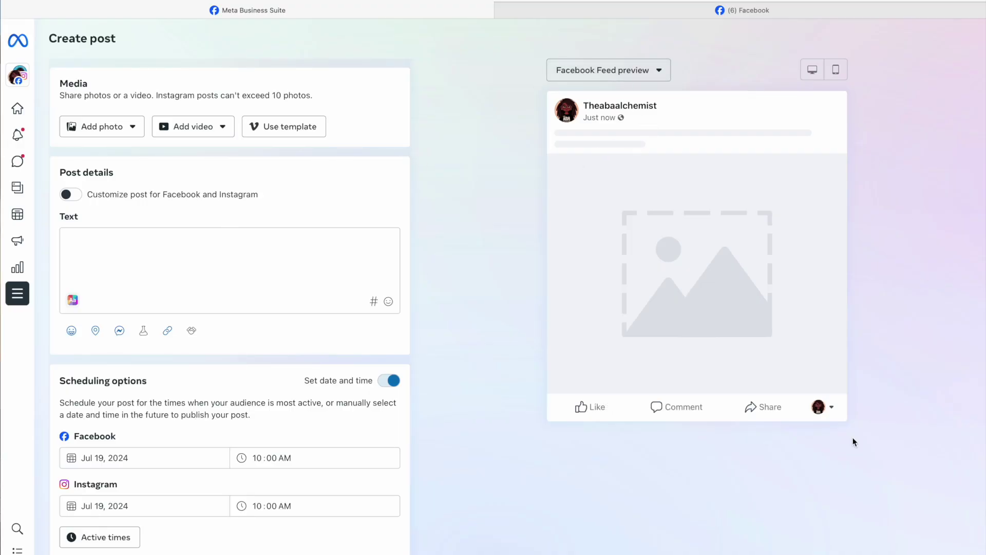
# Preview the new post as an Instagram Feed post, and switch back to the Facebook Feed preview
pyautogui.click(659, 71)
pyautogui.click(608, 124)
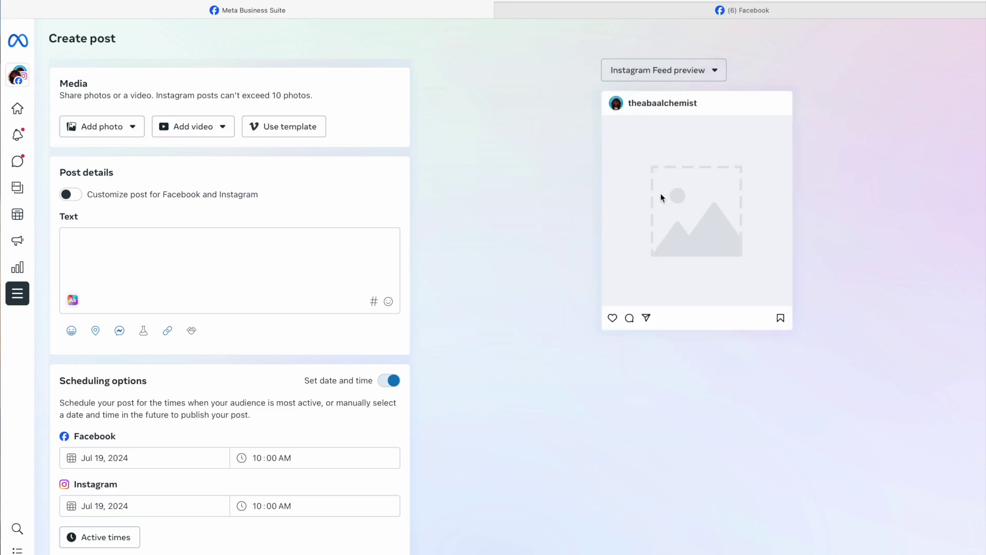
pyautogui.click(717, 72)
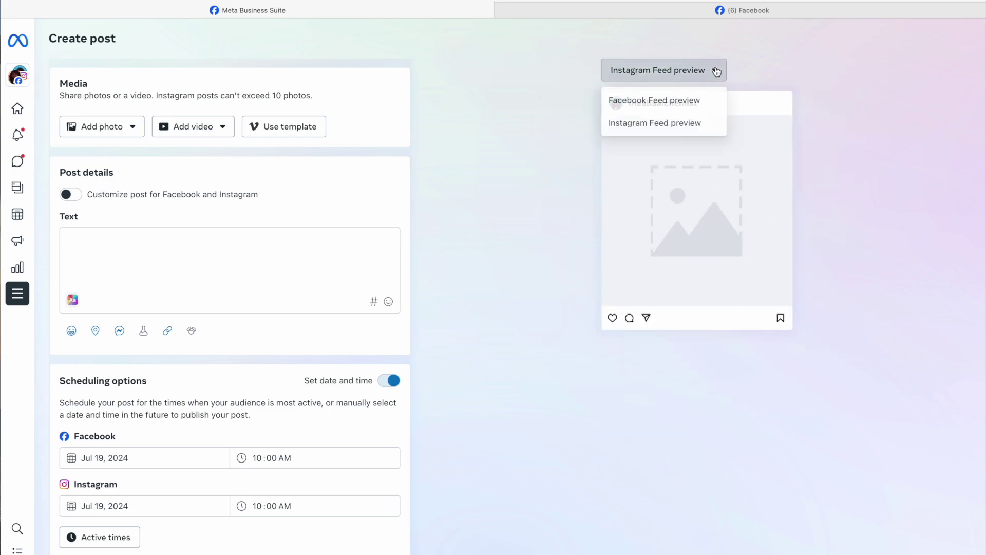
pyautogui.click(655, 108)
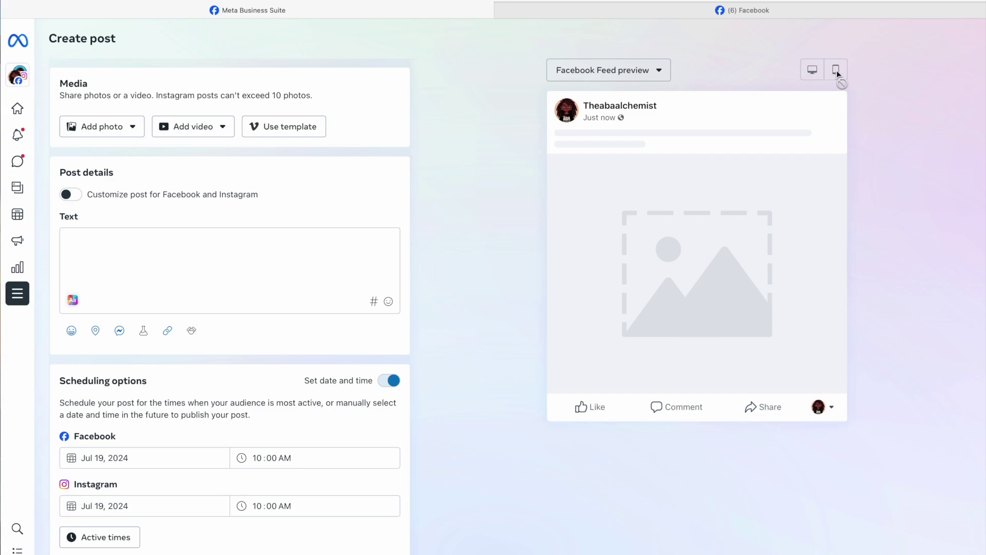
# Start adding a photo from the computer and select 3.jpg in the Desktop folder "The ABA Alchemist - E"
pyautogui.click(136, 133)
pyautogui.click(117, 94)
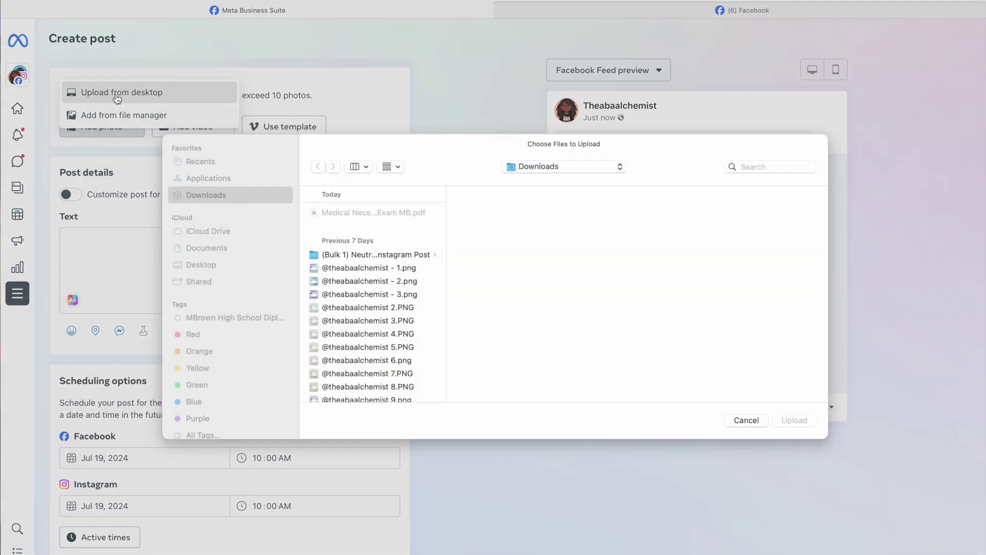
pyautogui.scroll(-1, 368, 347)
pyautogui.scroll(1, 369, 340)
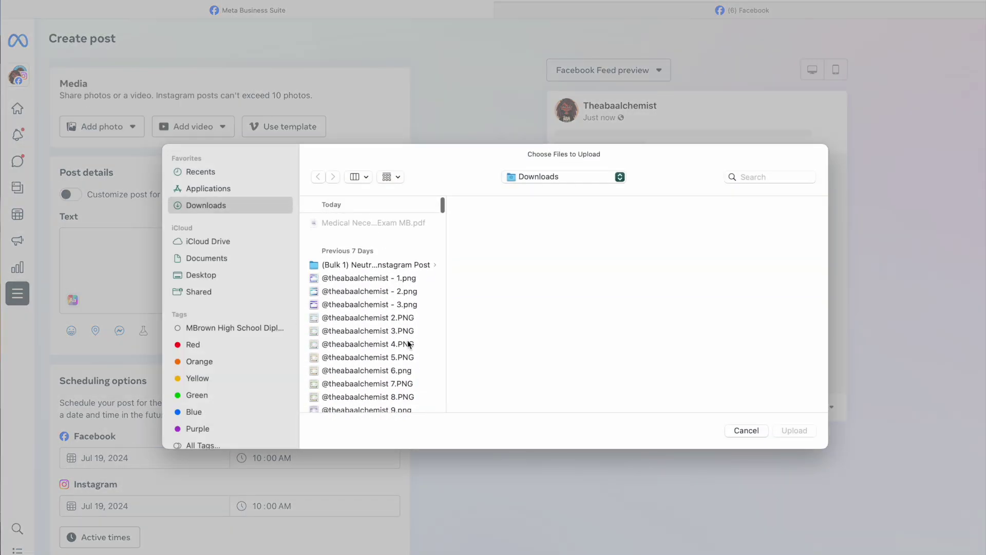
pyautogui.click(245, 282)
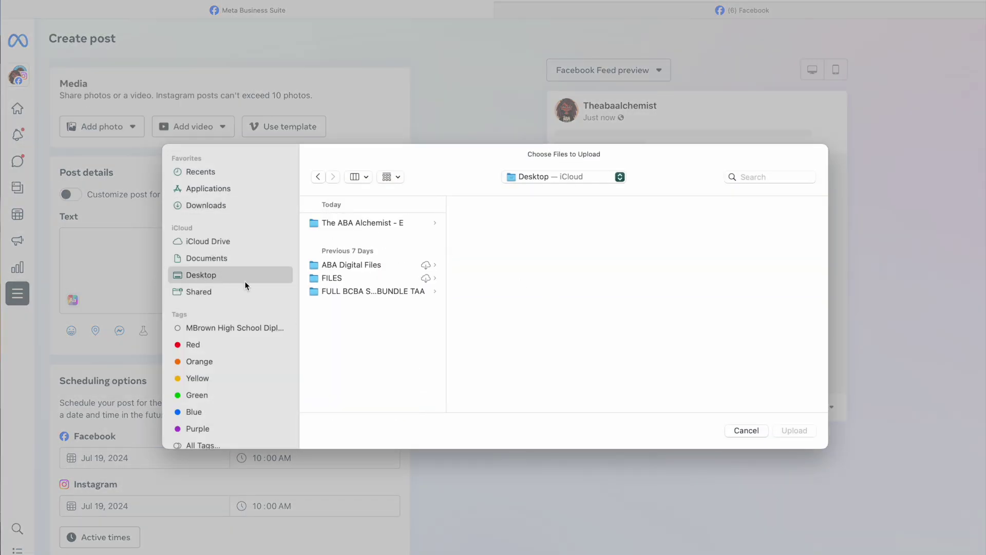
pyautogui.click(353, 222)
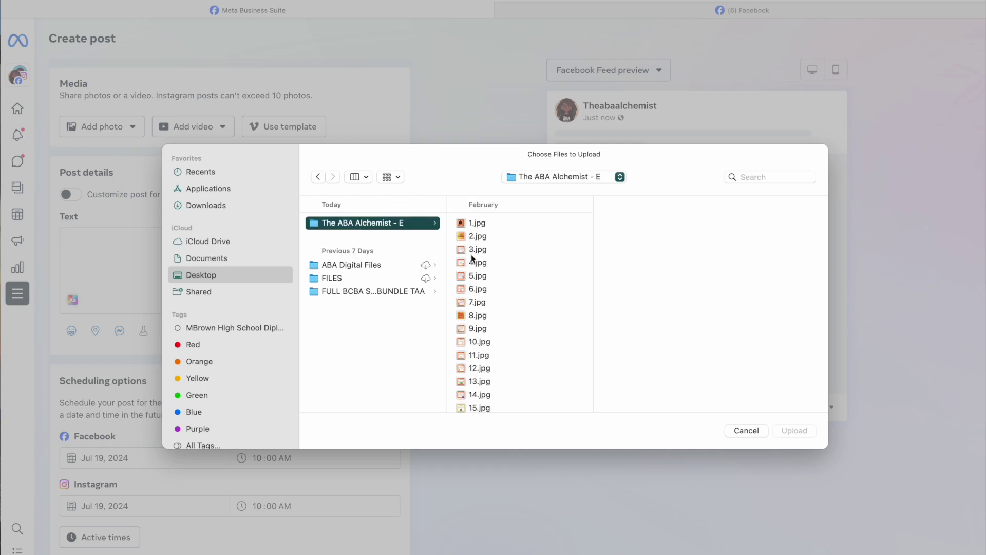
pyautogui.click(476, 249)
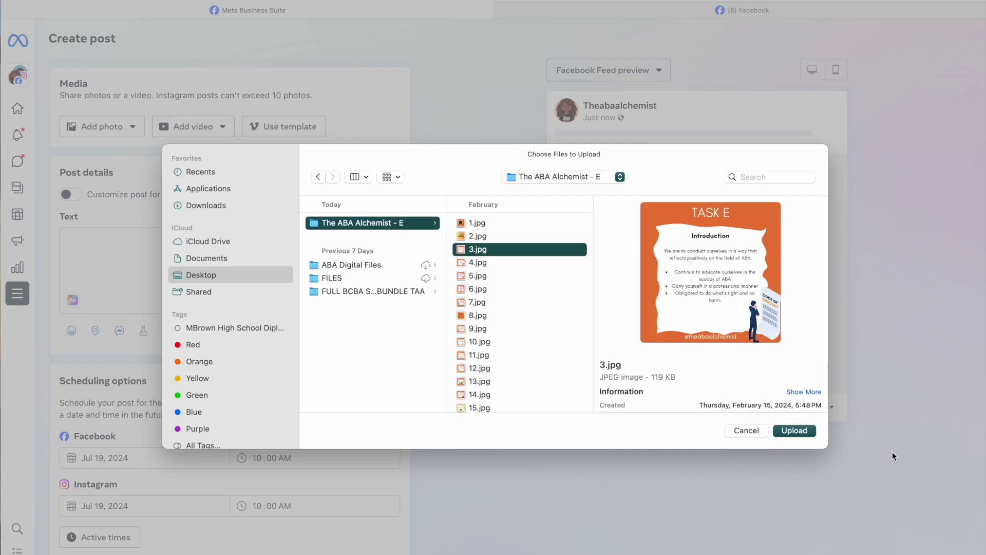
# Look through the other numbered images in the folder, and upload 3.jpg to the post
pyautogui.scroll(-2, 518, 350)
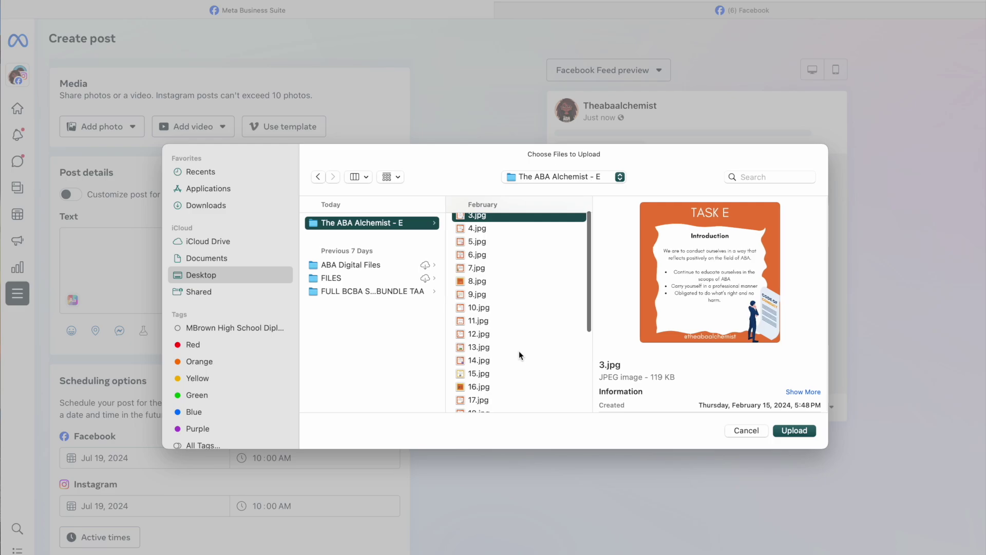
pyautogui.scroll(-8, 515, 349)
pyautogui.scroll(9, 515, 346)
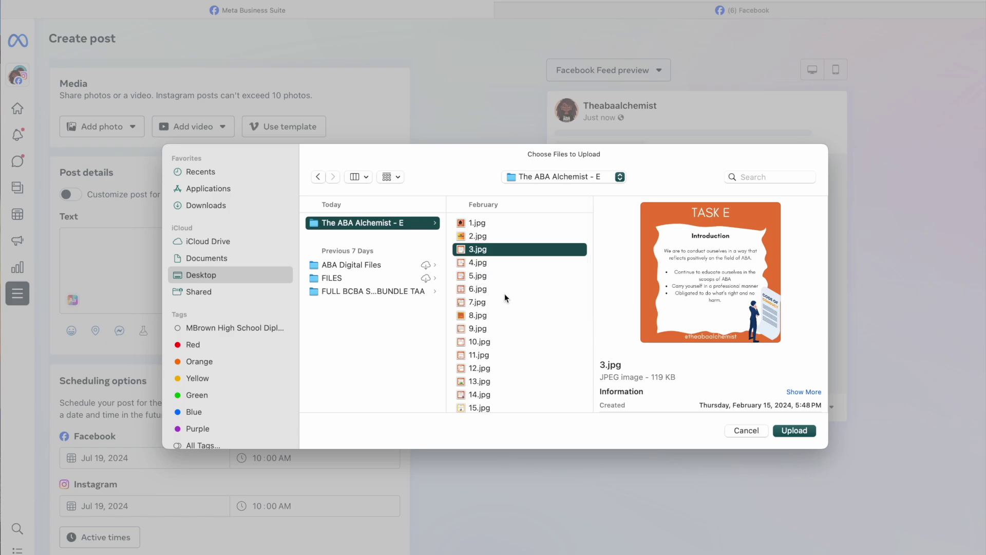
pyautogui.scroll(-1, 504, 294)
pyautogui.scroll(2, 504, 294)
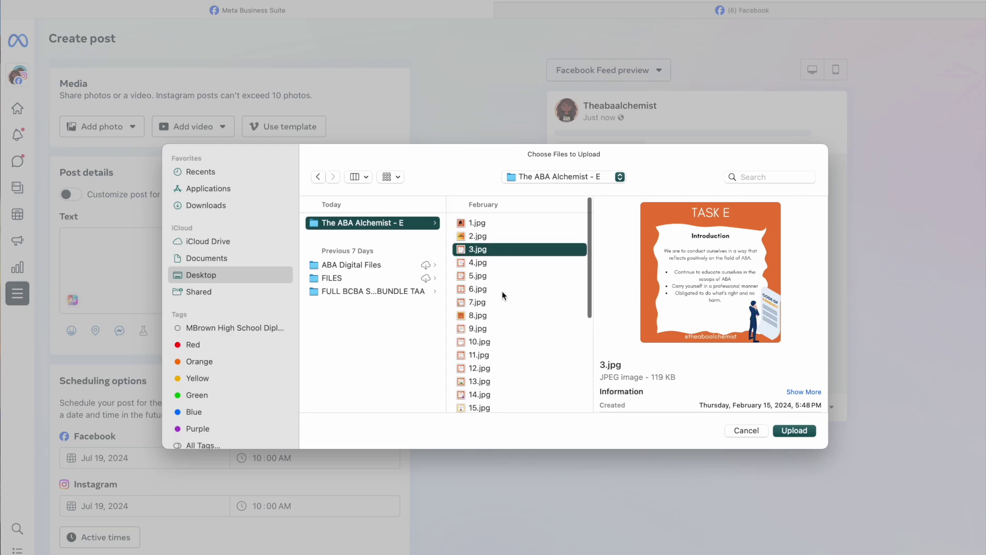
pyautogui.scroll(-6, 504, 295)
pyautogui.scroll(-2, 504, 290)
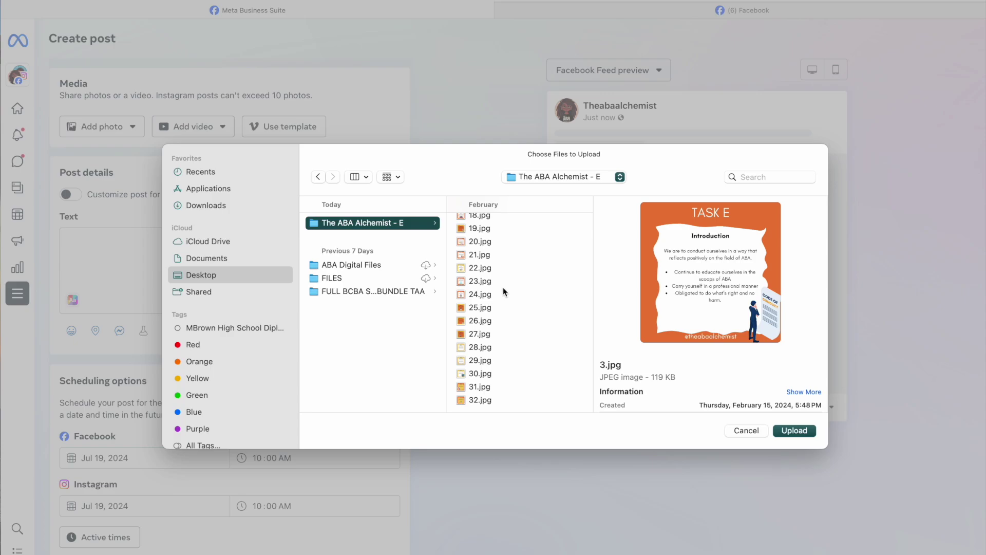
pyautogui.scroll(7, 504, 286)
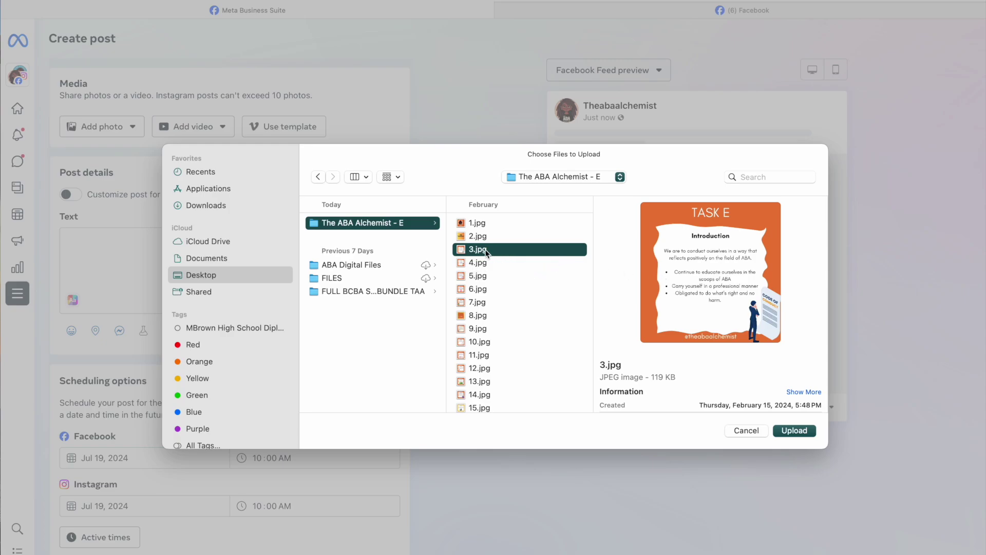
pyautogui.click(794, 430)
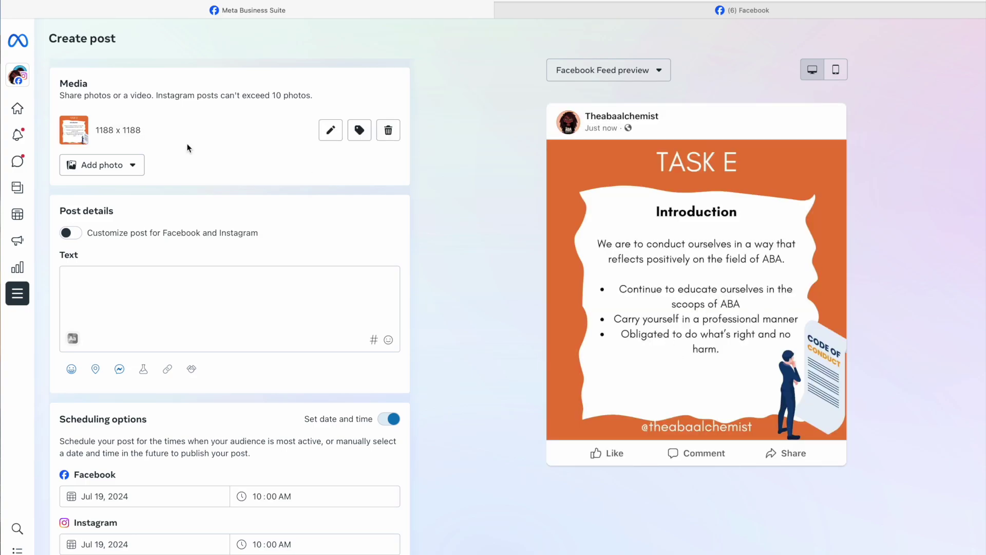
# Leave the new post for the Planner, discarding its changes, and go to the week of July 14–20, 2024
pyautogui.moveTo(18, 194)
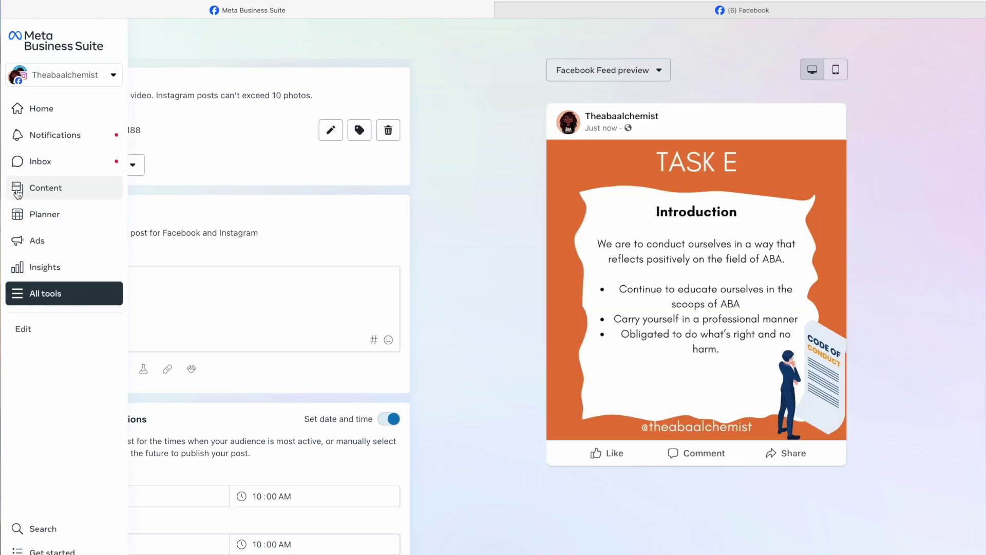
pyautogui.click(17, 217)
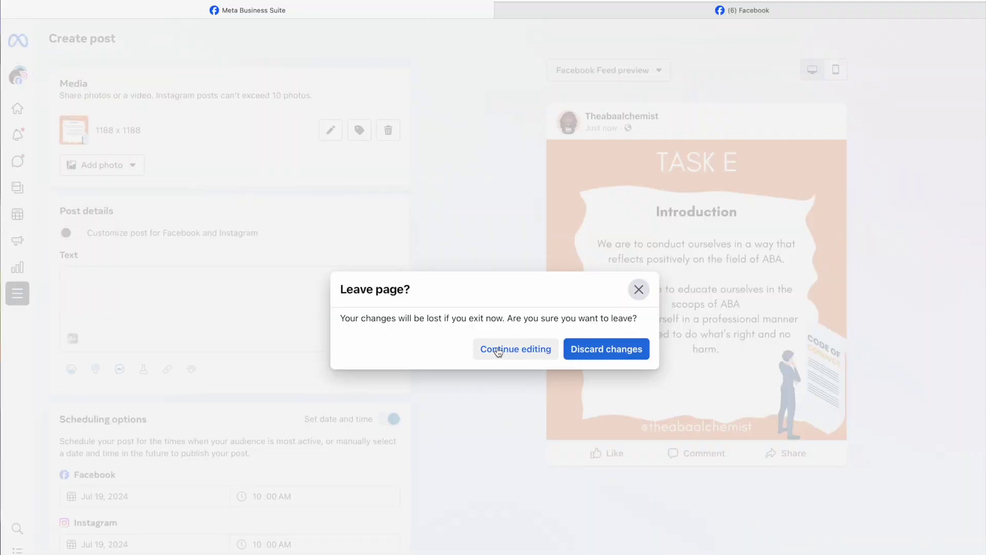
pyautogui.click(607, 352)
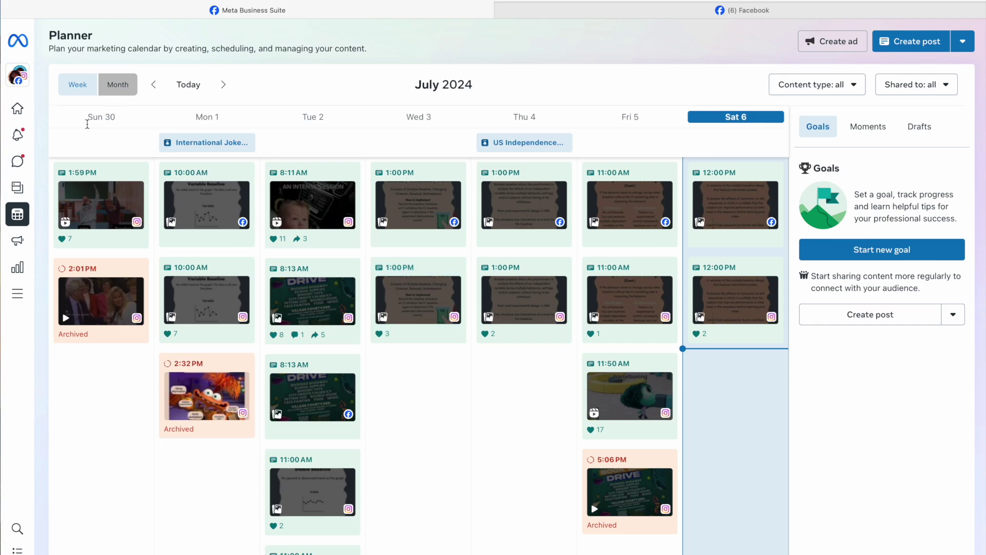
pyautogui.click(228, 91)
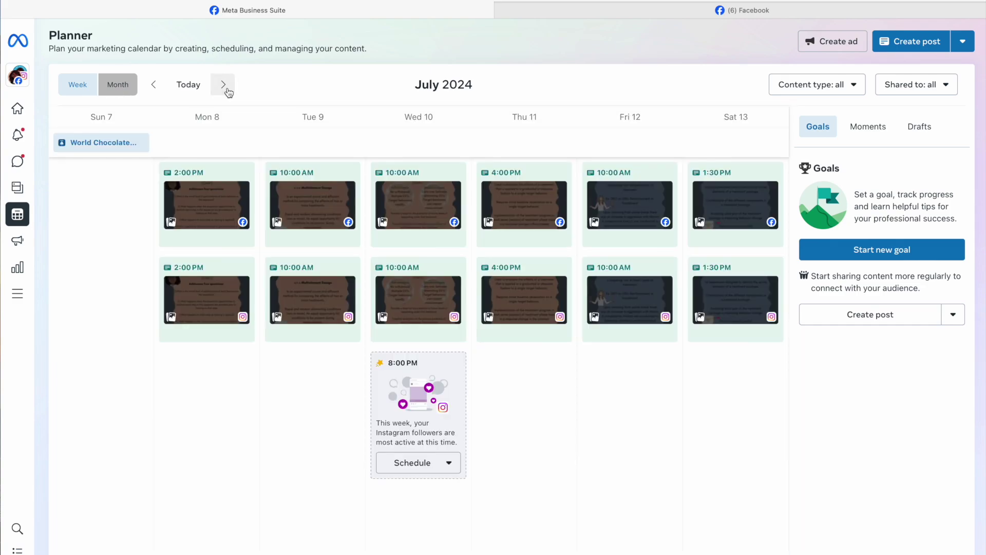
pyautogui.click(224, 85)
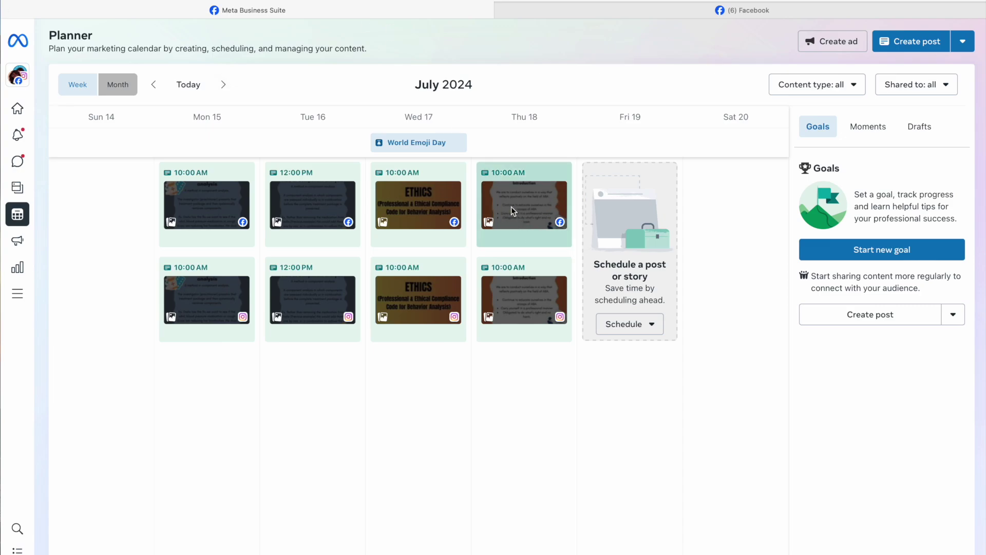
# Start a new scheduled post for Jul 19, 2024 at 10:00 AM on both Facebook and Instagram
pyautogui.click(649, 327)
pyautogui.click(646, 356)
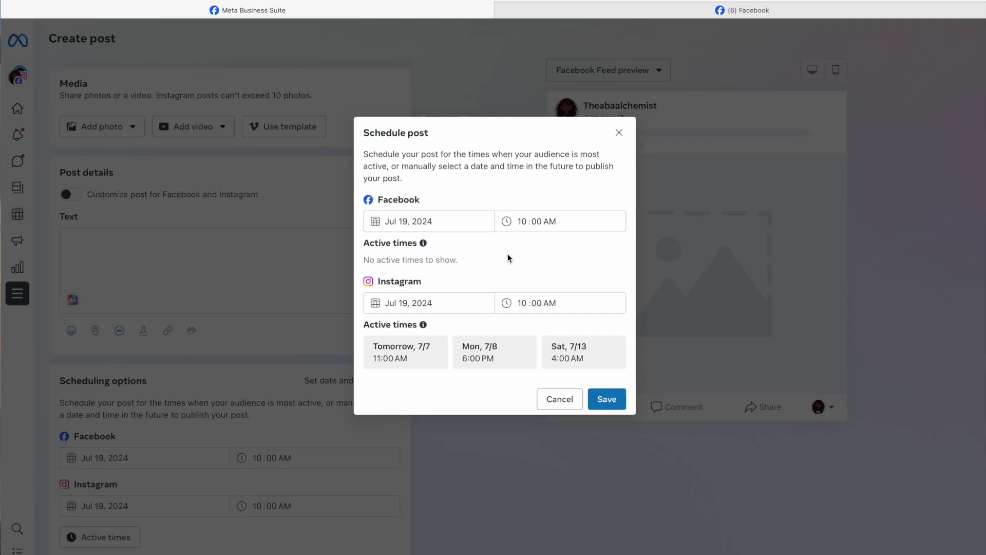
pyautogui.click(606, 399)
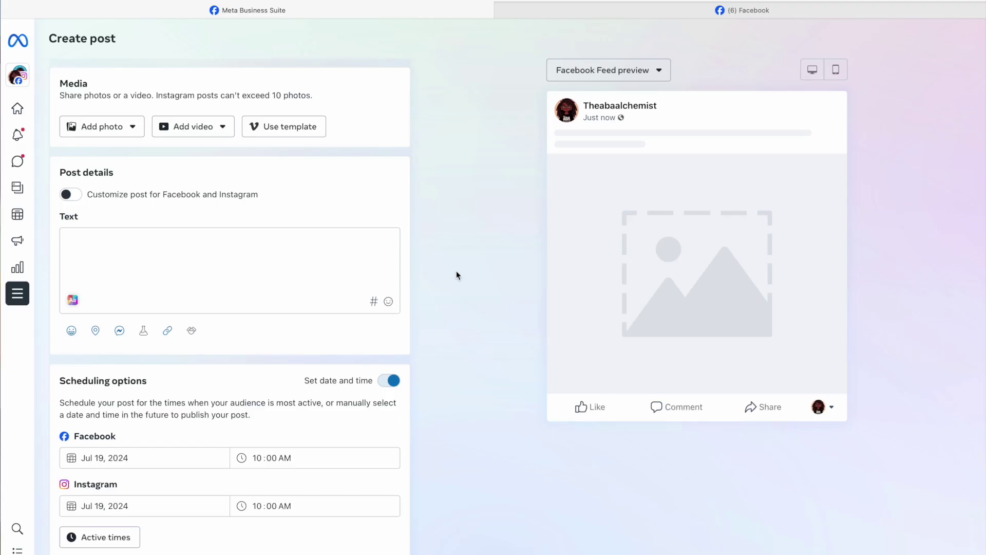
# Add the photo 4.jpg from the Desktop folder "The ABA Alchemist - E" to the post
pyautogui.click(131, 128)
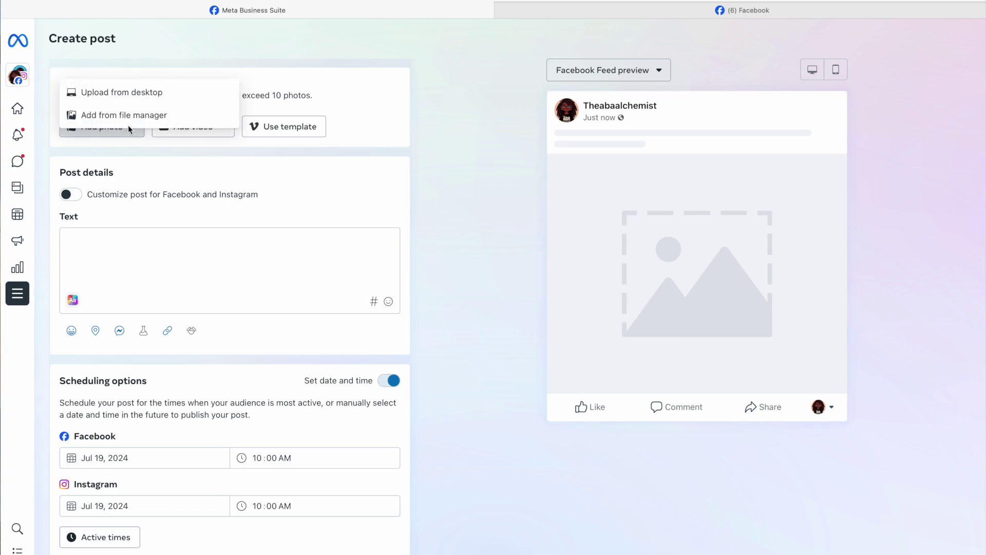
pyautogui.click(118, 98)
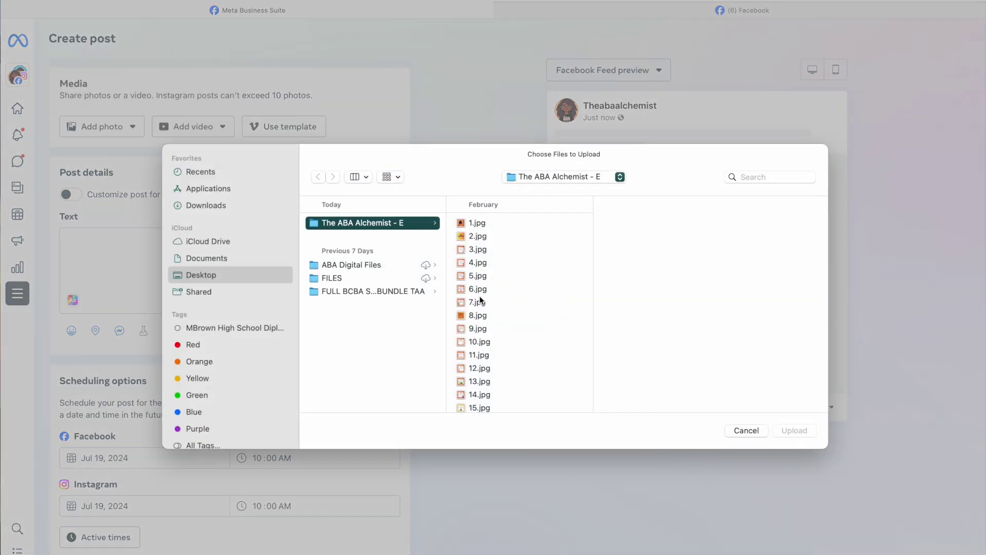
pyautogui.click(477, 263)
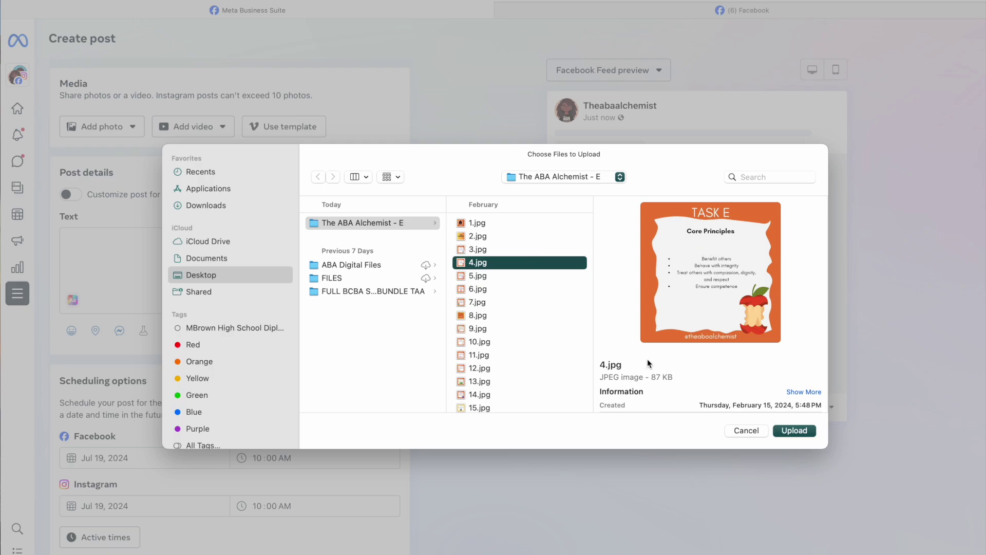
pyautogui.click(795, 431)
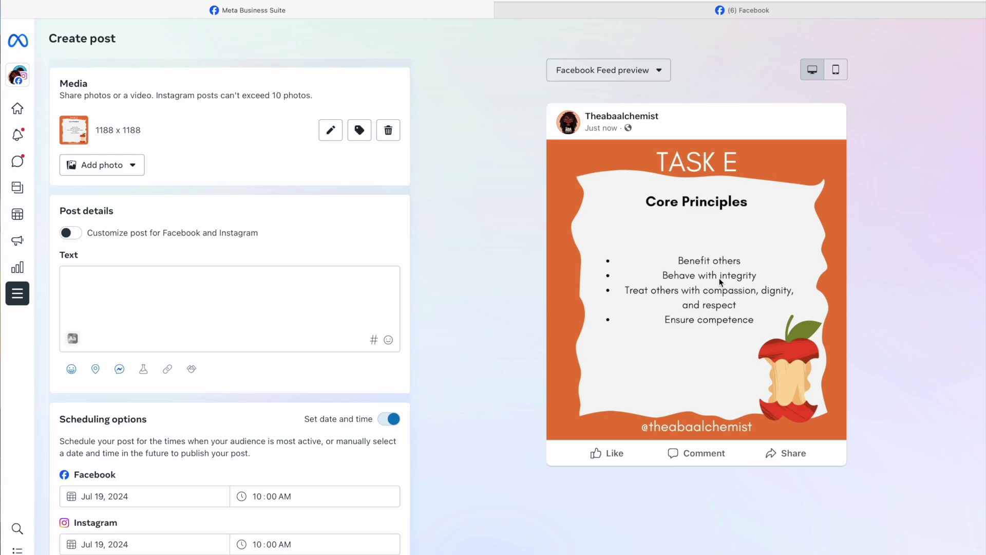
# Turn on separate post customization for Facebook and Instagram, and turn it off again
pyautogui.click(144, 294)
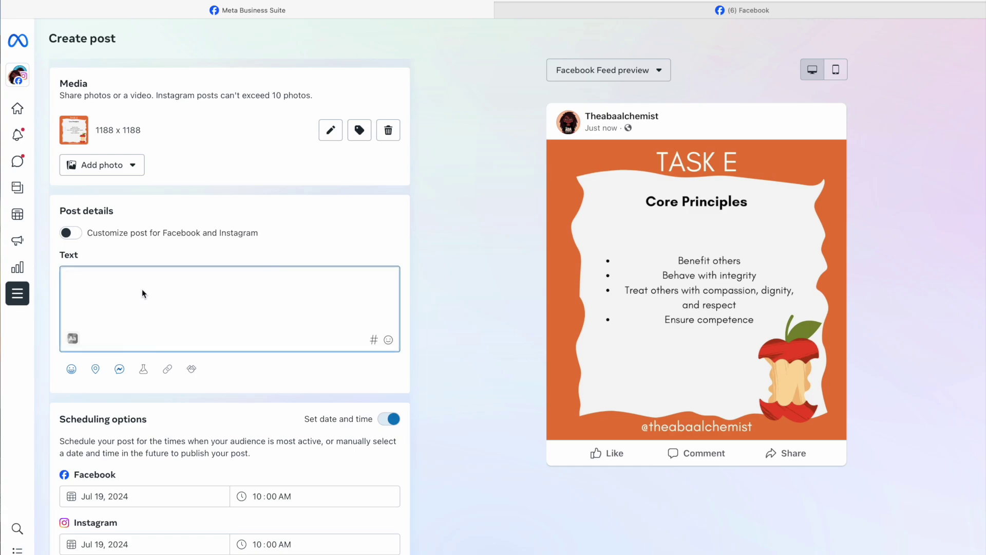
pyautogui.scroll(1, 142, 288)
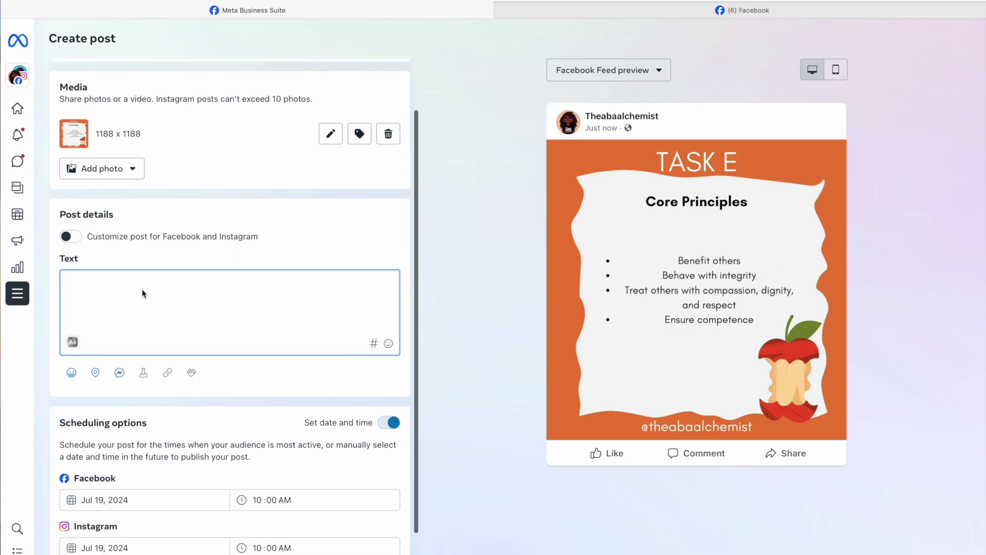
pyautogui.click(67, 237)
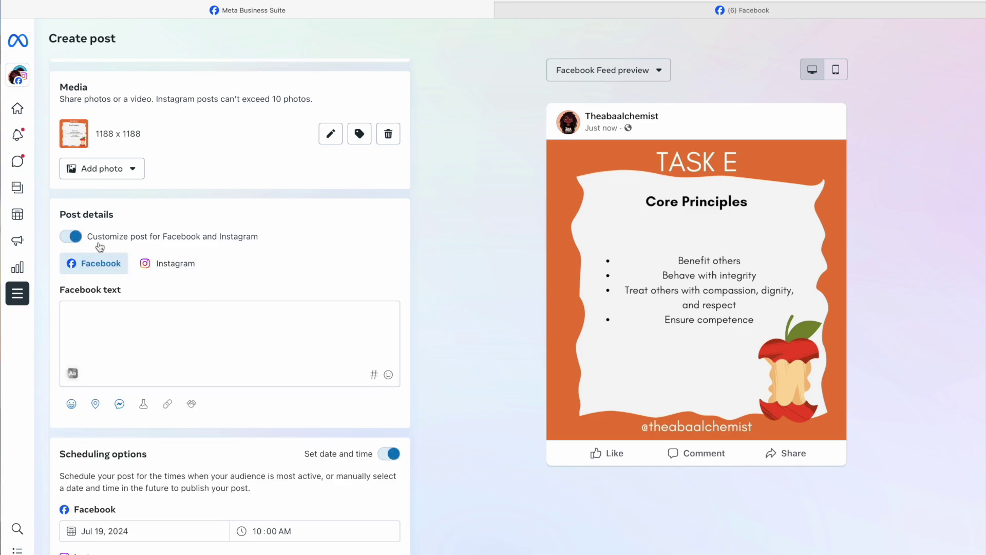
pyautogui.click(74, 238)
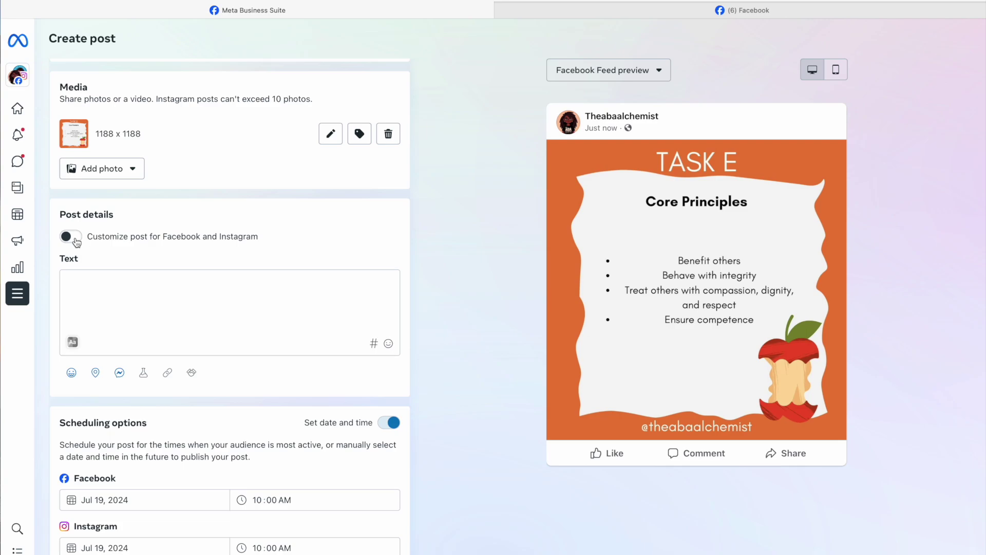
# Enter the post text "When delivering service to clients and families we want to ensure we present them with the same respect as we would expect from them"
pyautogui.click(104, 283)
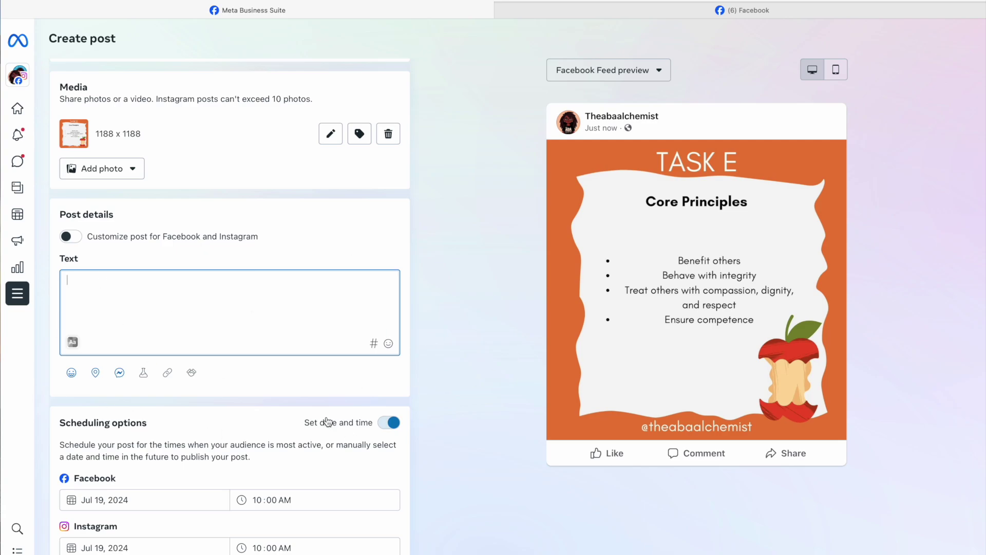
pyautogui.scroll(-2, 275, 381)
pyautogui.scroll(2, 275, 383)
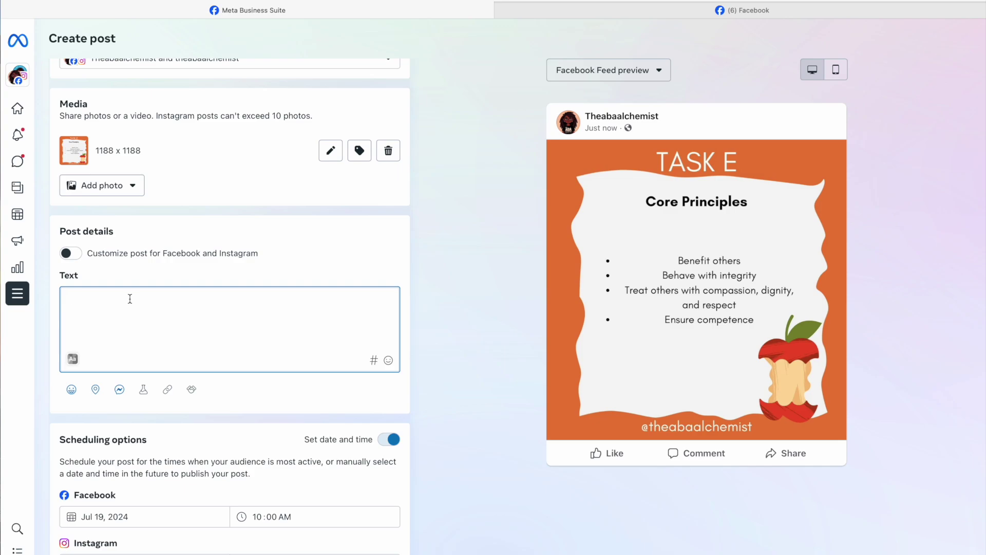
pyautogui.write('When ')
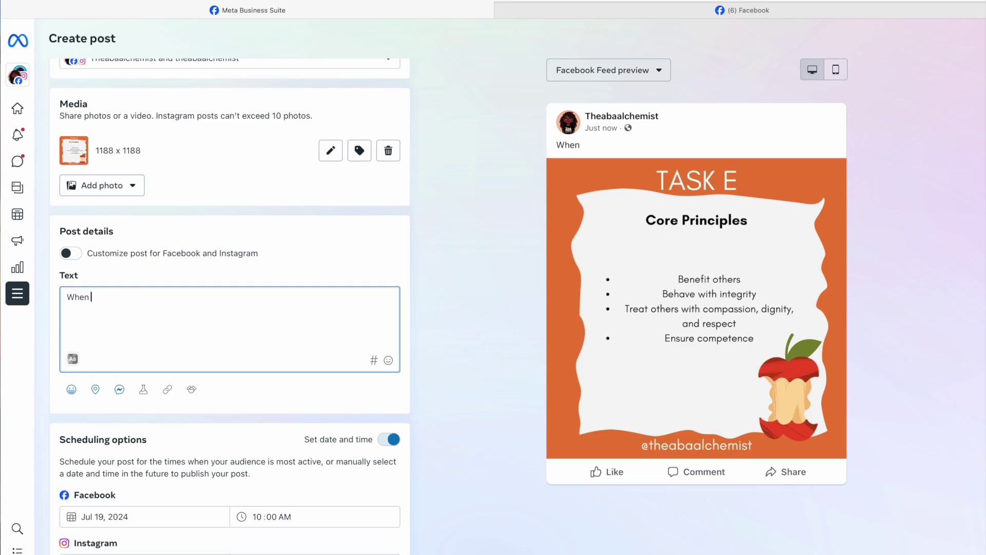
pyautogui.write('delivering service to cli')
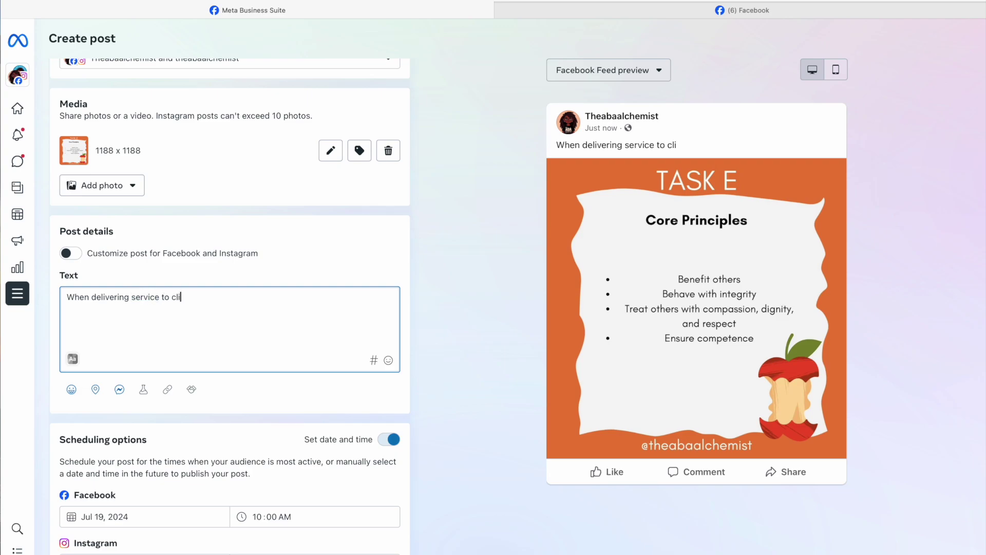
pyautogui.write('ents and fam')
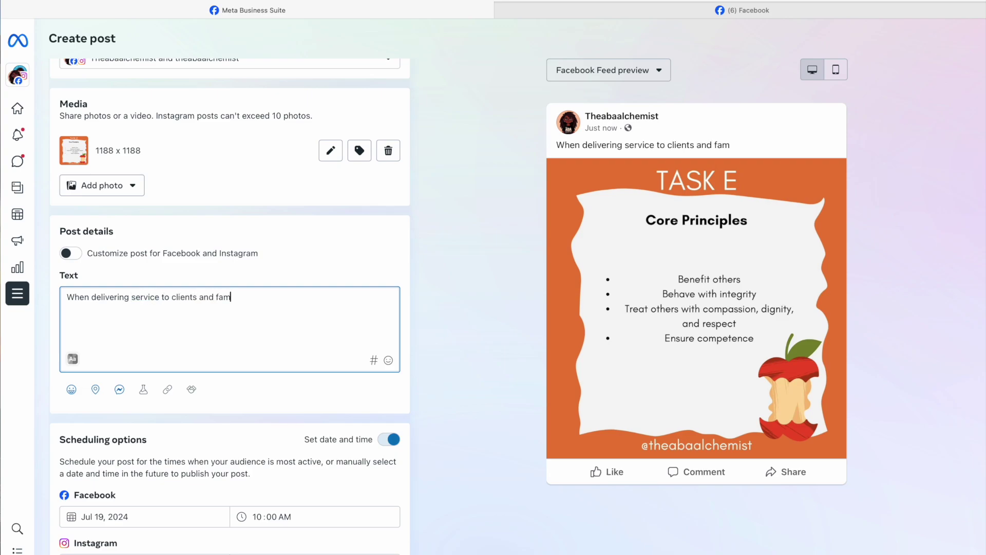
pyautogui.write('ilies we want to ensure we')
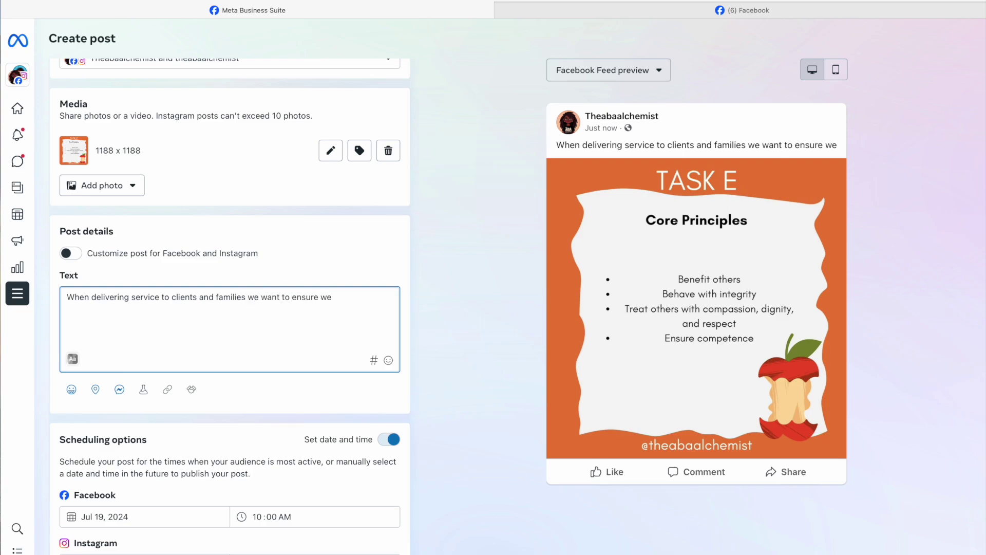
pyautogui.write(' present then')
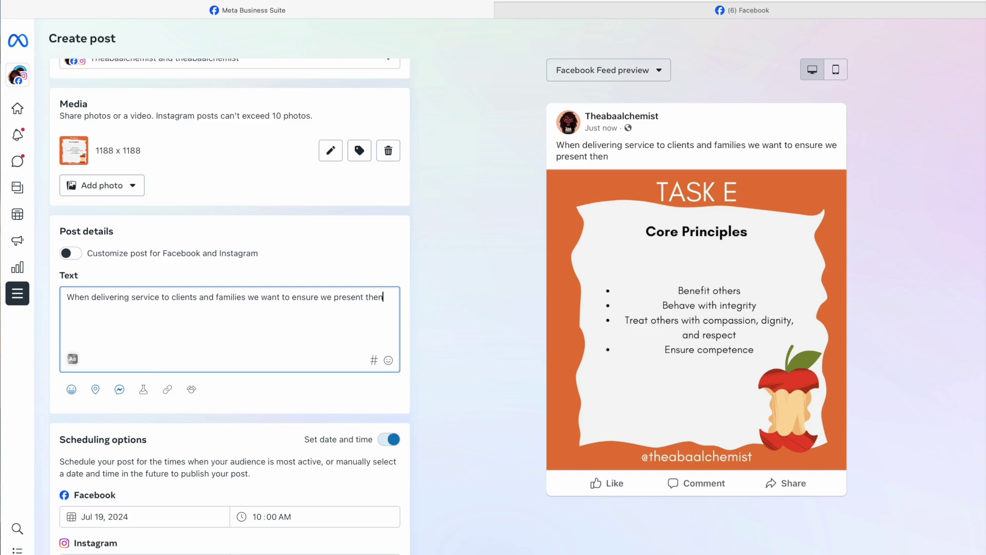
pyautogui.press('BackSpace')
pyautogui.write('m with the same res')
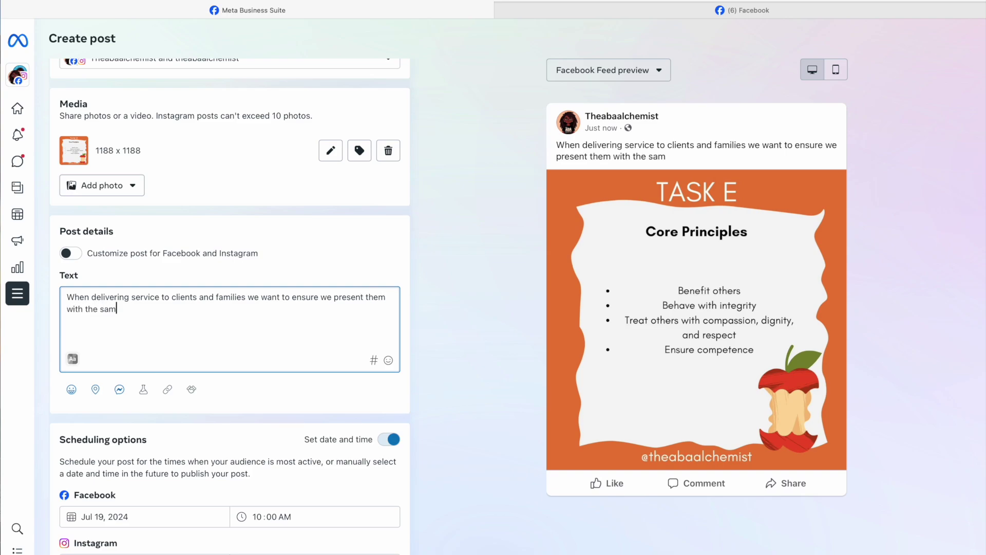
pyautogui.write('pect and')
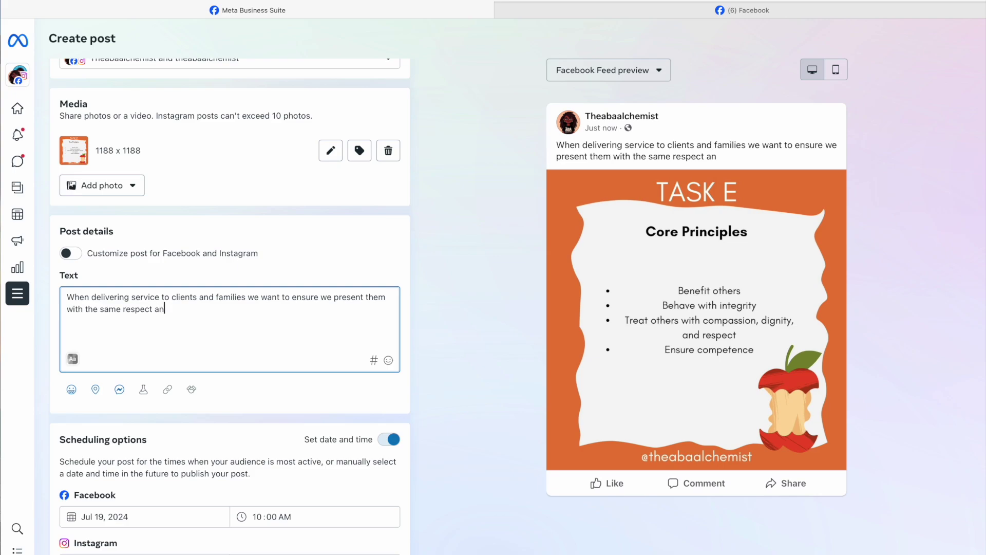
pyautogui.press('BackSpace')
pyautogui.press('BackSpace')
pyautogui.press('BackSpace')
pyautogui.press('BackSpace')
pyautogui.write('as we would ex')
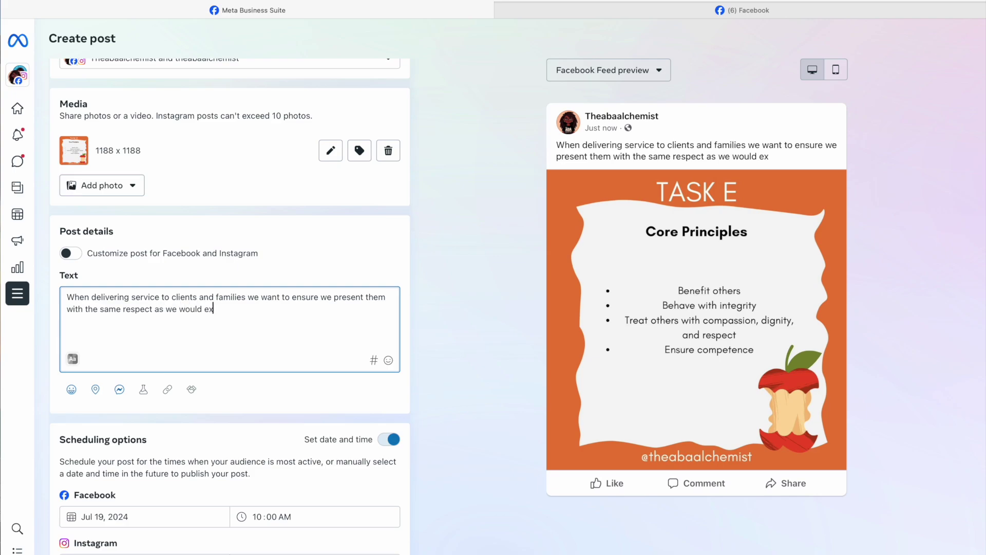
pyautogui.write('pect from them')
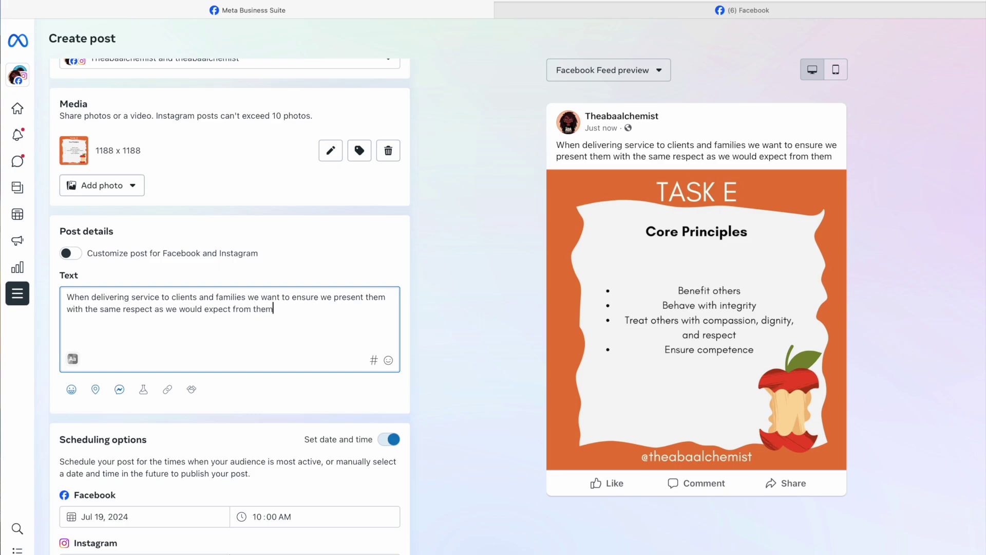
# Continue the post text with ". With the throughly outline Ethic Codes provided from the BACB there is no gray area!" and start a new line
pyautogui.write('. W')
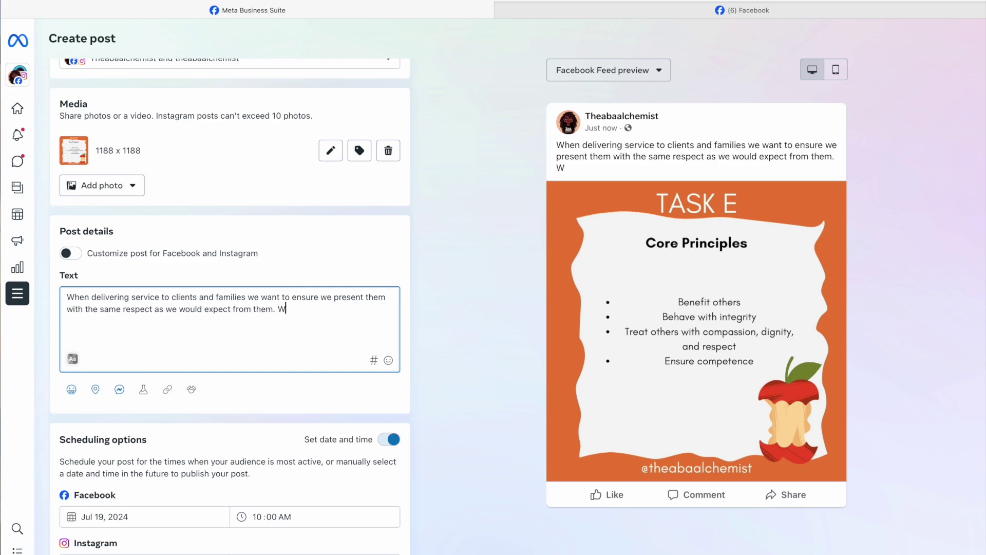
pyautogui.write('ith the throughly out')
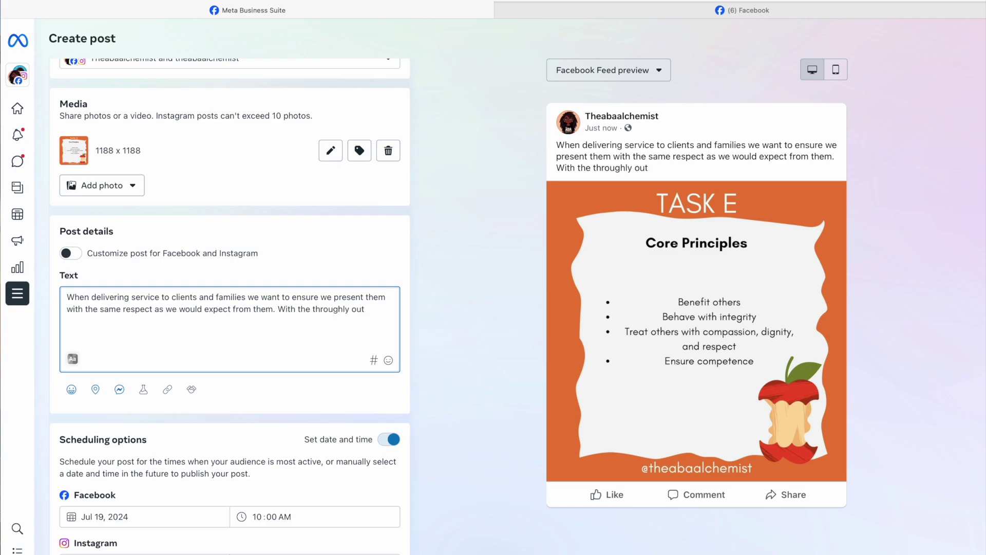
pyautogui.write('line ')
pyautogui.write('Ethic Codes ')
pyautogui.write('provided ')
pyautogui.write('fort')
pyautogui.press('BackSpace')
pyautogui.press('BackSpace')
pyautogui.write('o')
pyautogui.press('BackSpace')
pyautogui.write('tom')
pyautogui.press('BackSpace')
pyautogui.press('BackSpace')
pyautogui.press('BackSpace')
pyautogui.write('rom the')
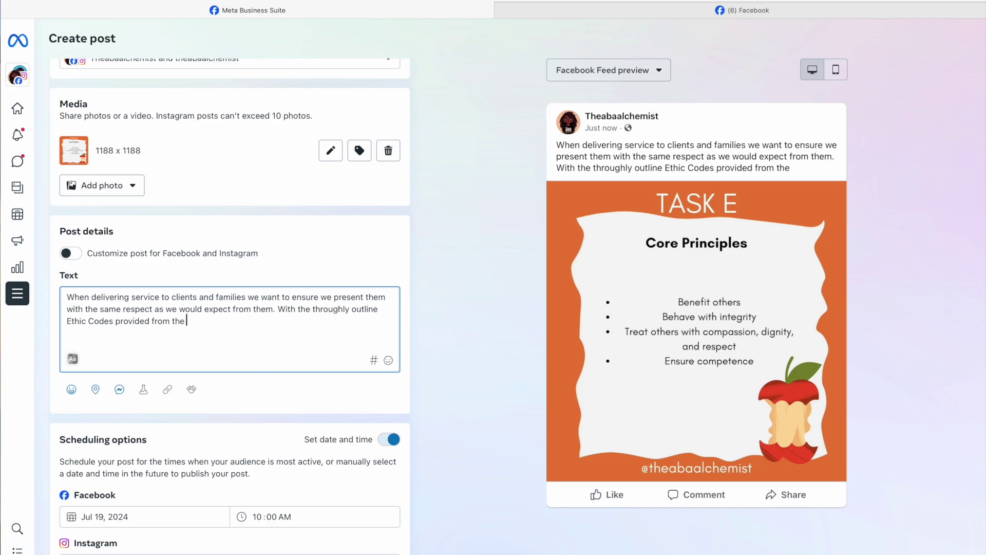
pyautogui.write(' BACB there is no gr')
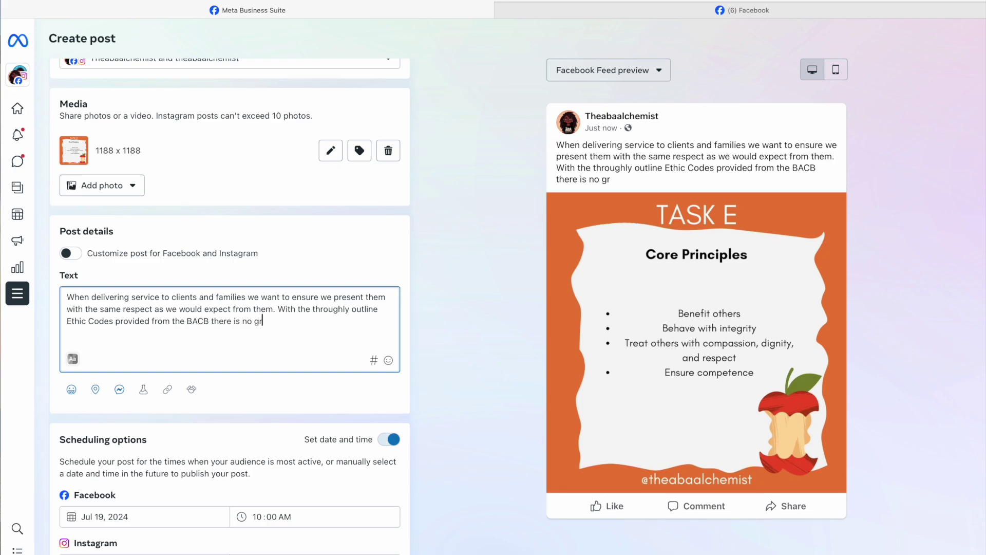
pyautogui.write('ay area!')
pyautogui.press('Return')
# Open the hashtag picker for the post text and look through the popular hashtags for ones that fit the post
pyautogui.scroll(1, 374, 409)
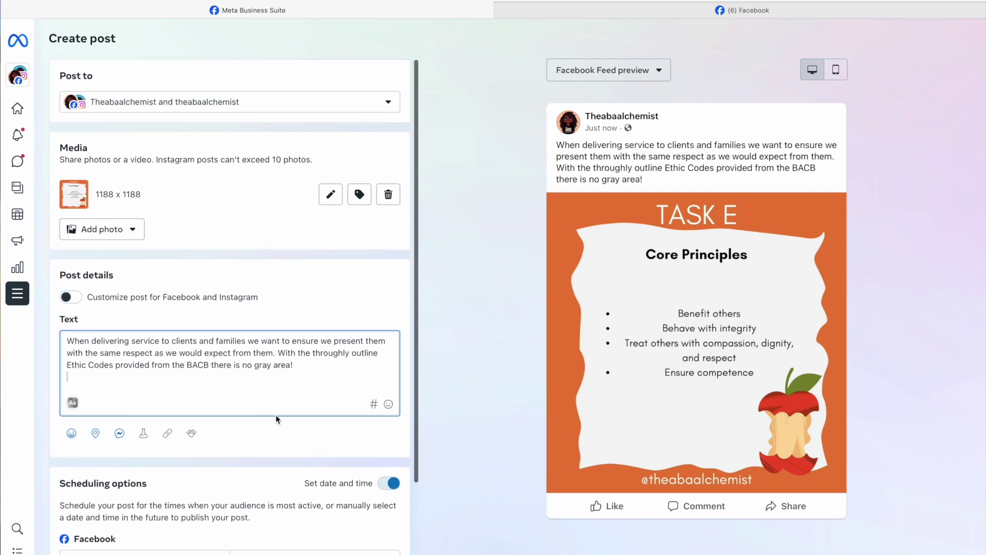
pyautogui.click(374, 405)
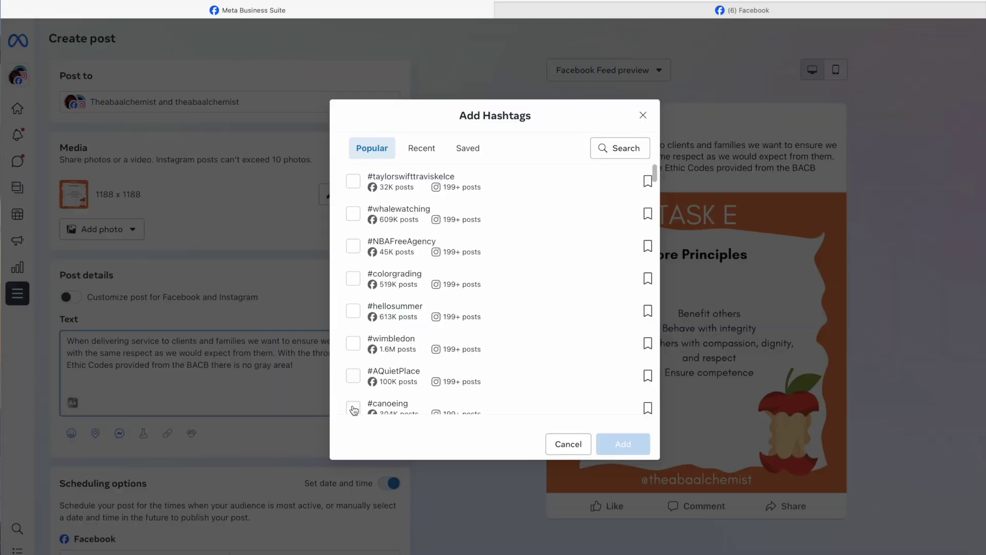
pyautogui.scroll(-2, 471, 301)
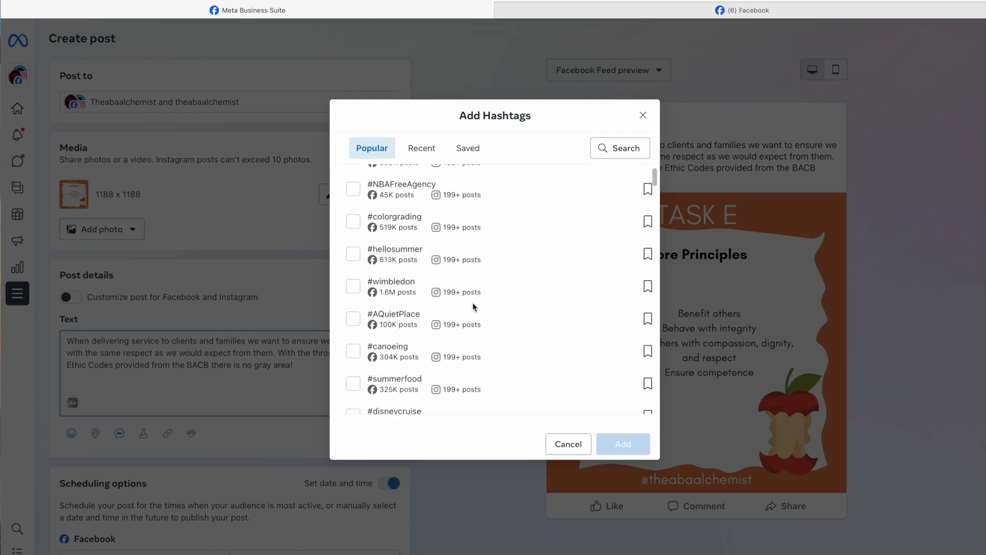
pyautogui.scroll(-2, 473, 304)
pyautogui.scroll(-10, 473, 307)
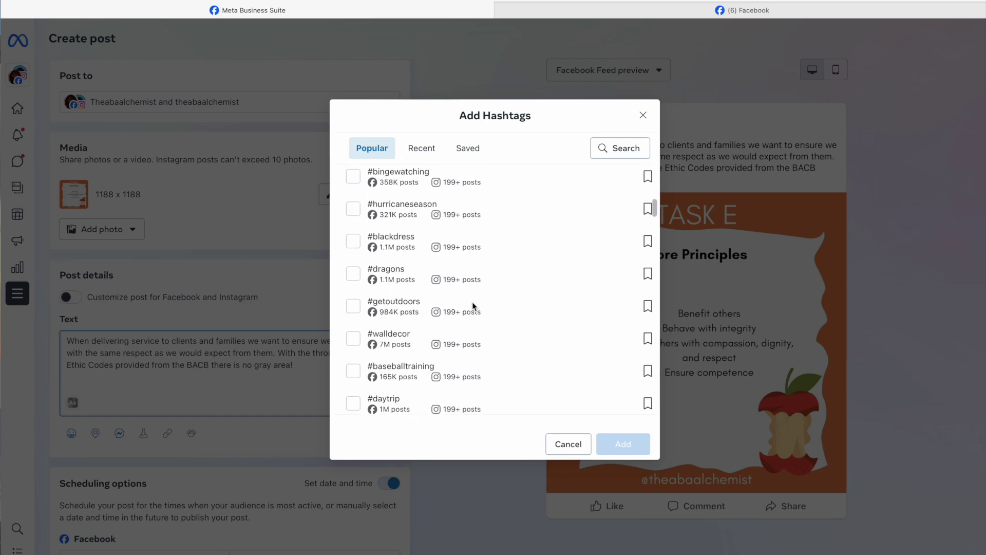
pyautogui.scroll(-2, 473, 307)
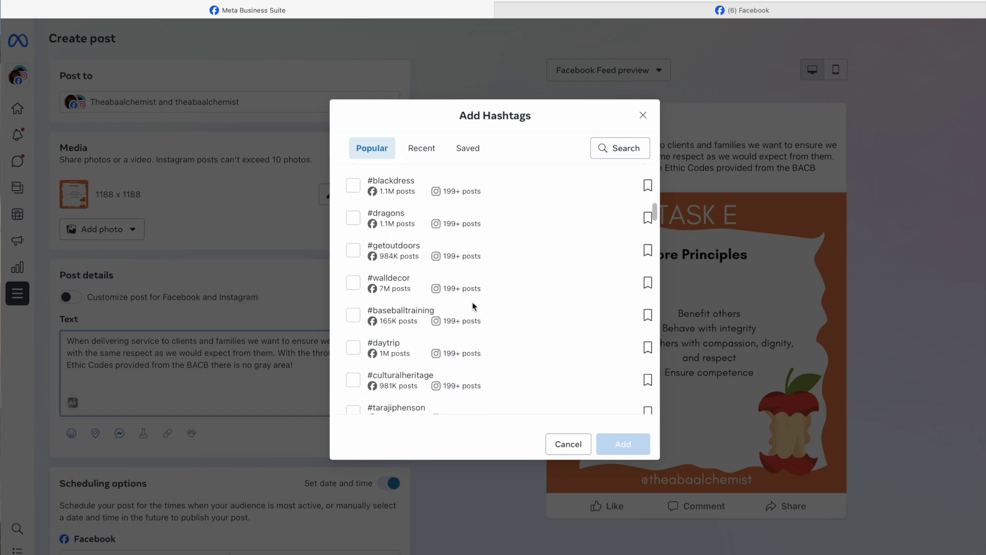
pyautogui.scroll(-3, 473, 306)
pyautogui.scroll(-3, 473, 306)
pyautogui.scroll(-5, 473, 306)
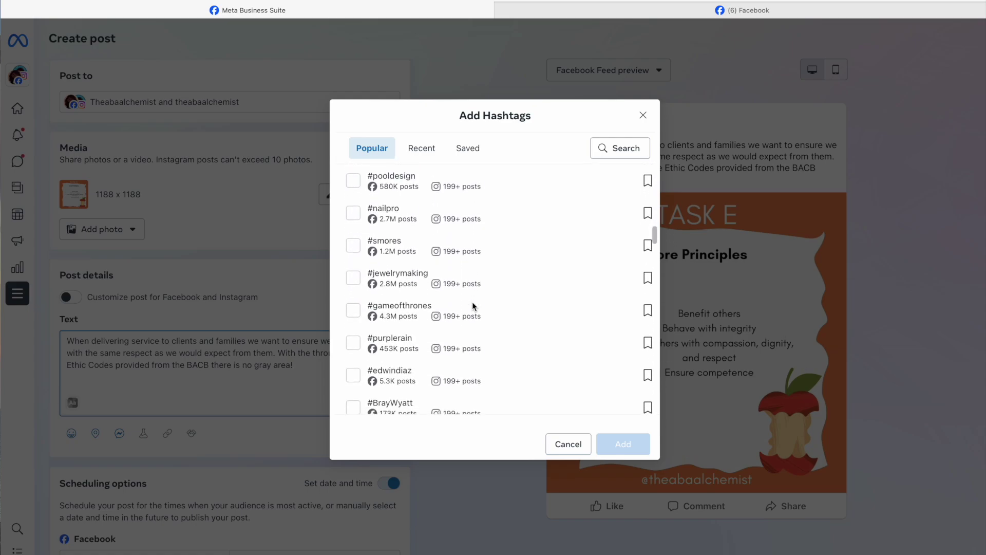
pyautogui.scroll(-4, 472, 303)
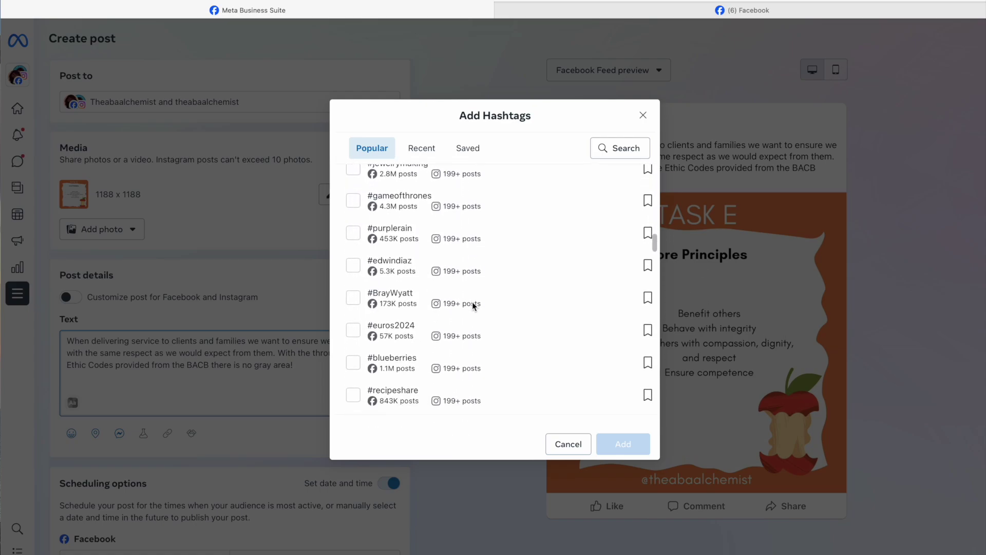
pyautogui.scroll(-1, 473, 306)
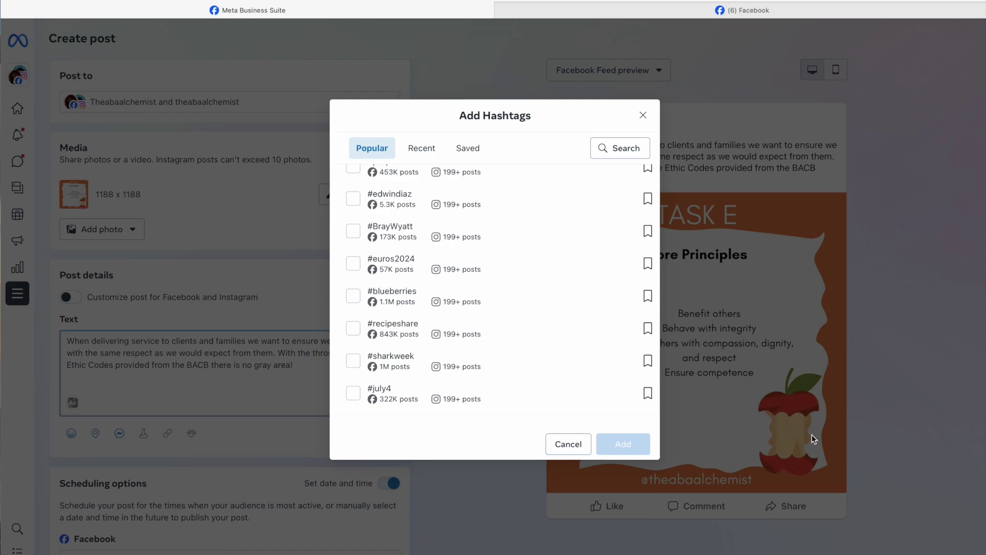
pyautogui.scroll(-5, 437, 355)
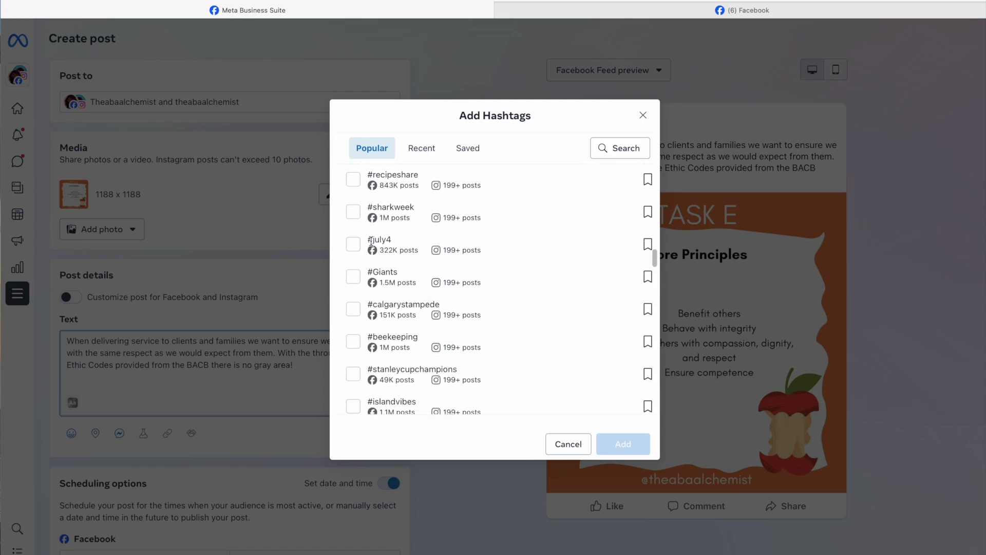
pyautogui.scroll(-1, 404, 300)
pyautogui.scroll(-3, 404, 300)
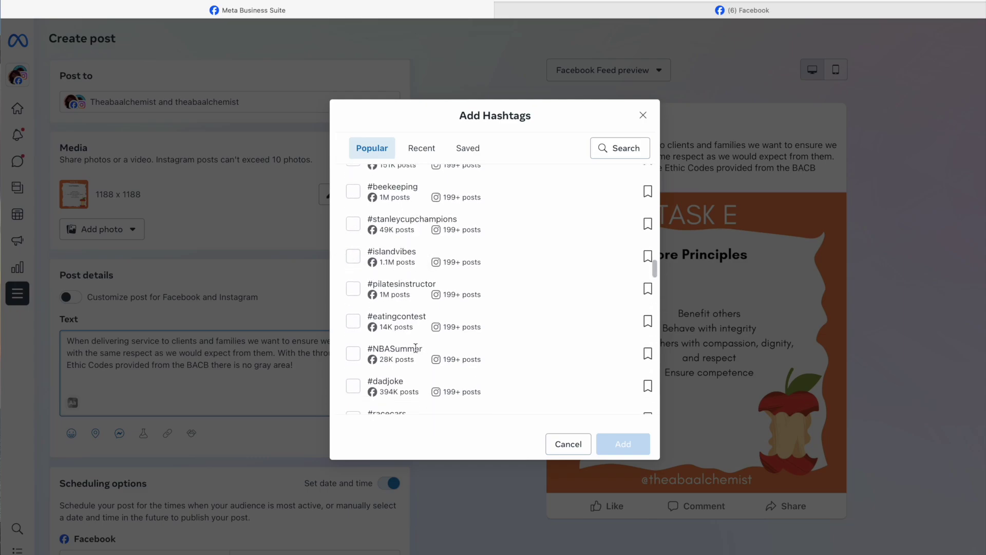
pyautogui.scroll(-5, 391, 329)
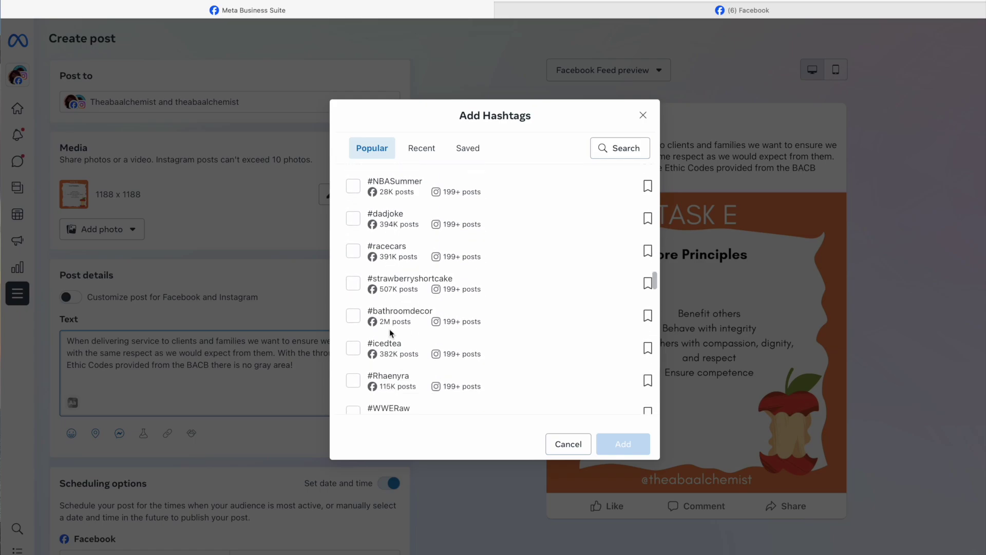
pyautogui.scroll(-7, 390, 331)
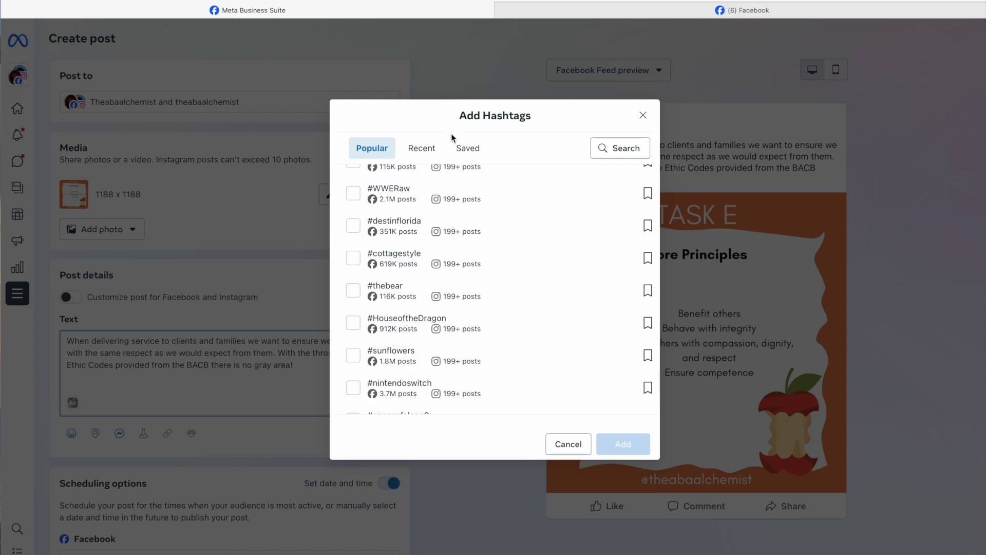
# Switch to the recently used hashtags and select #BCBAexamprep and #adhd for the post
pyautogui.click(421, 148)
pyautogui.scroll(10, 470, 327)
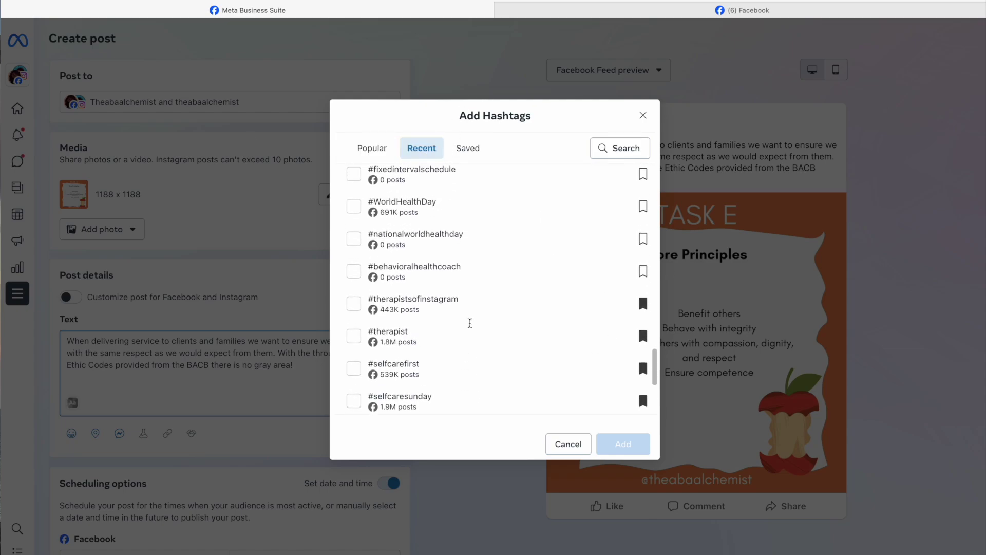
pyautogui.scroll(10, 470, 326)
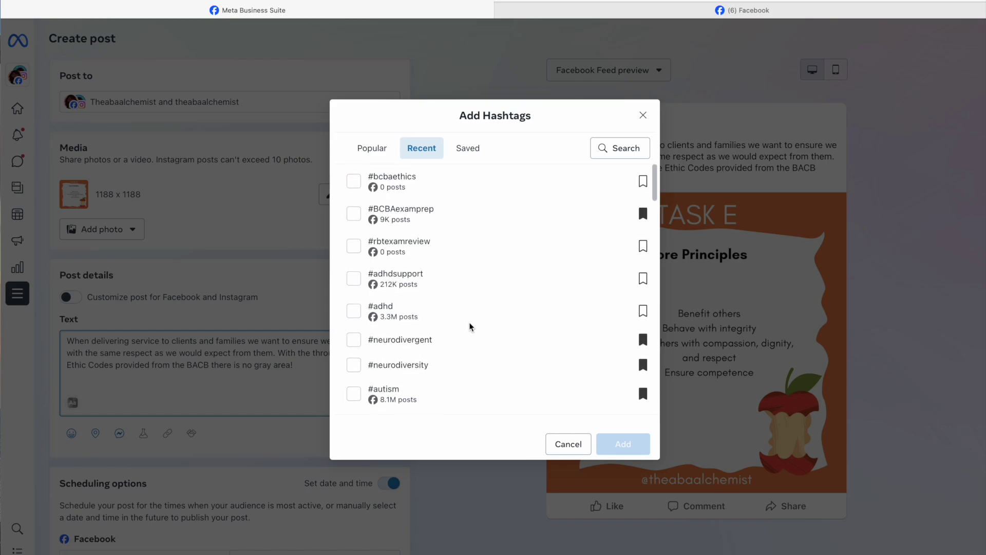
pyautogui.scroll(-1, 470, 322)
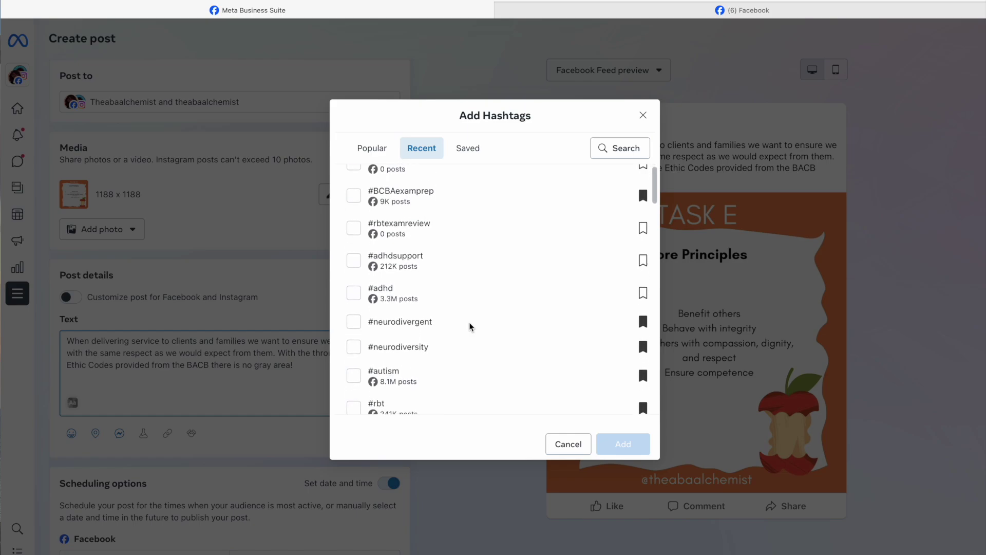
pyautogui.click(354, 195)
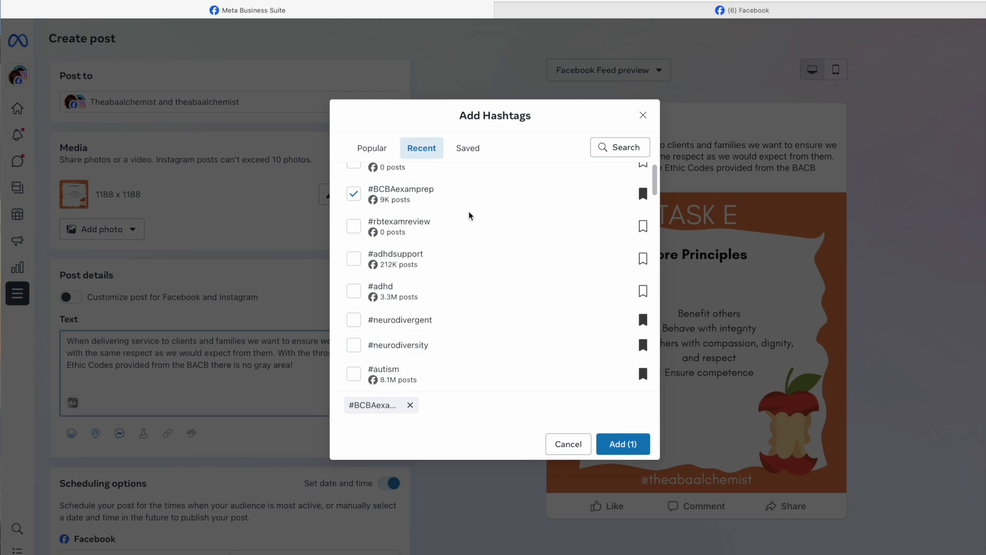
pyautogui.scroll(1, 390, 213)
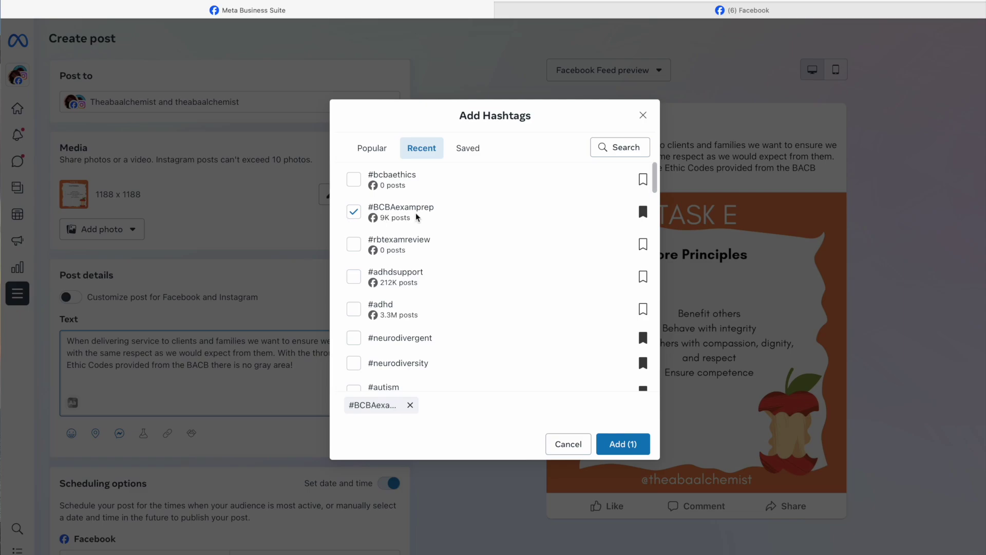
pyautogui.scroll(-2, 466, 259)
pyautogui.scroll(-2, 465, 258)
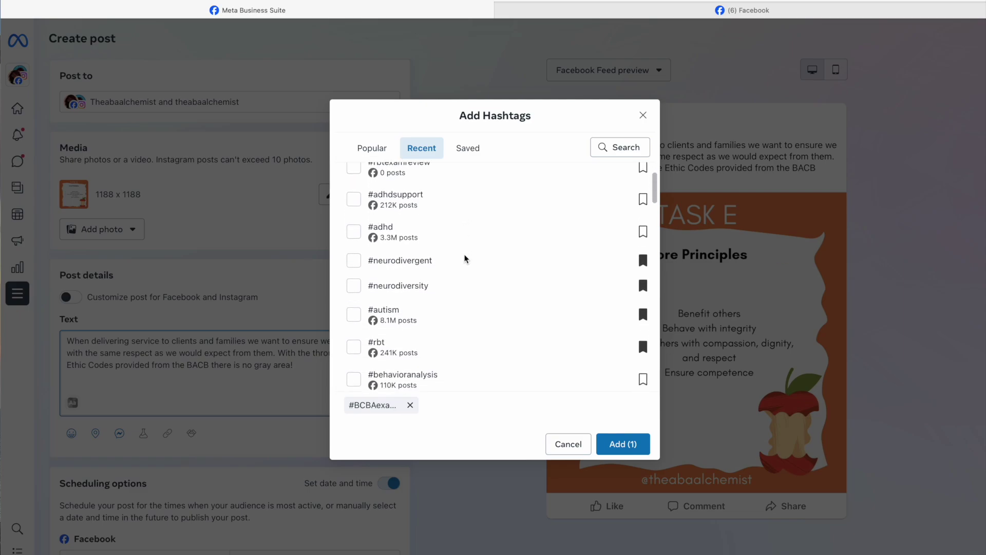
pyautogui.click(354, 232)
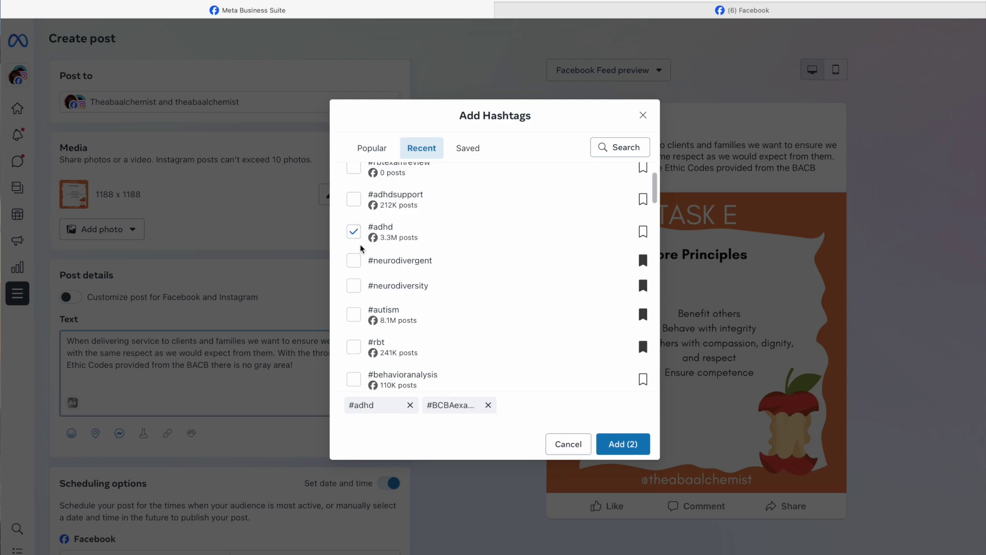
# Select #behavioranalyst and #rbtlife from the recent hashtags as well
pyautogui.scroll(-6, 510, 280)
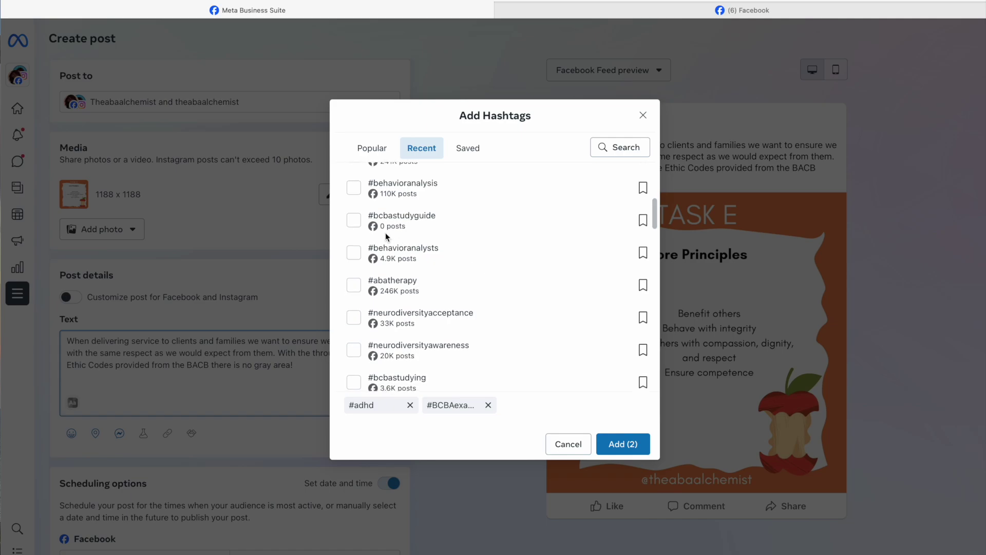
pyautogui.scroll(-3, 463, 233)
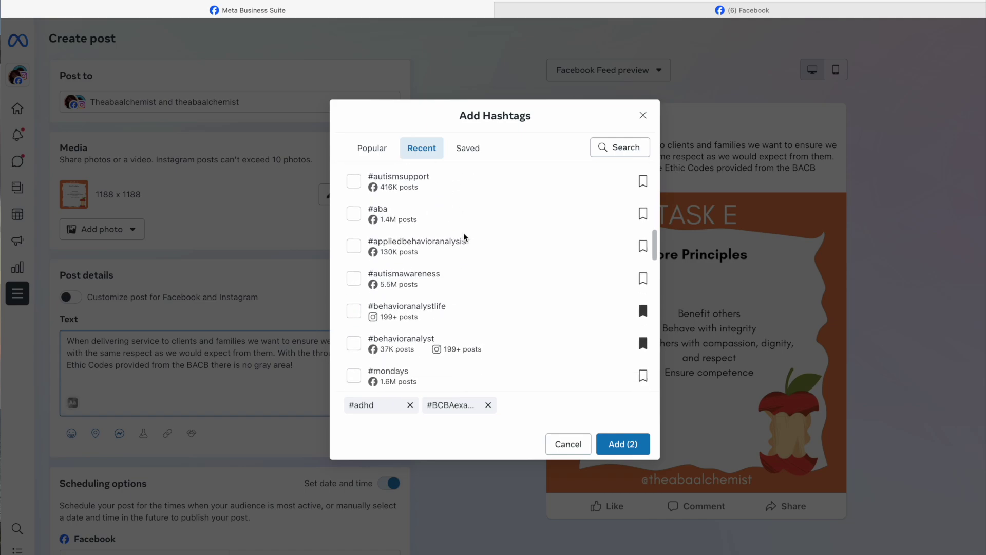
pyautogui.scroll(-1, 466, 244)
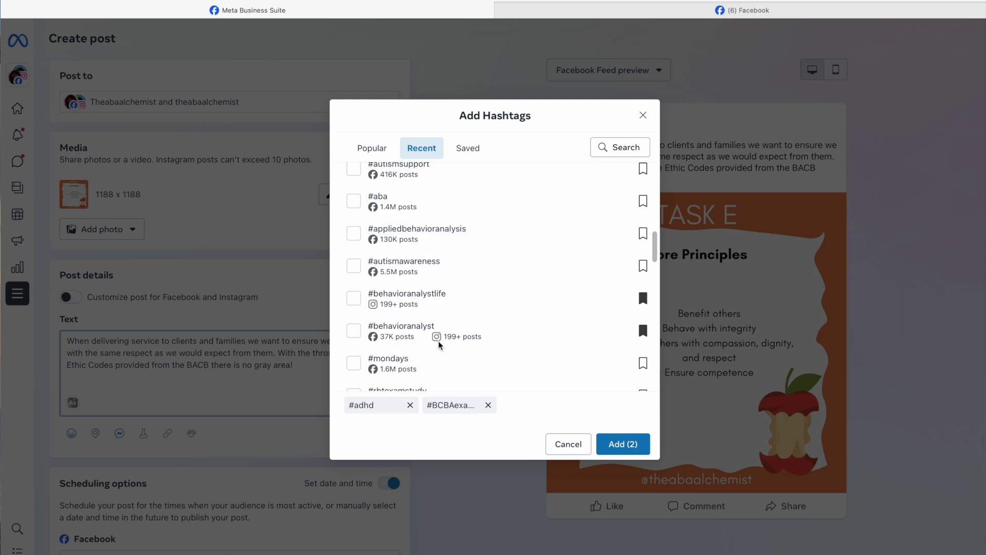
pyautogui.click(354, 330)
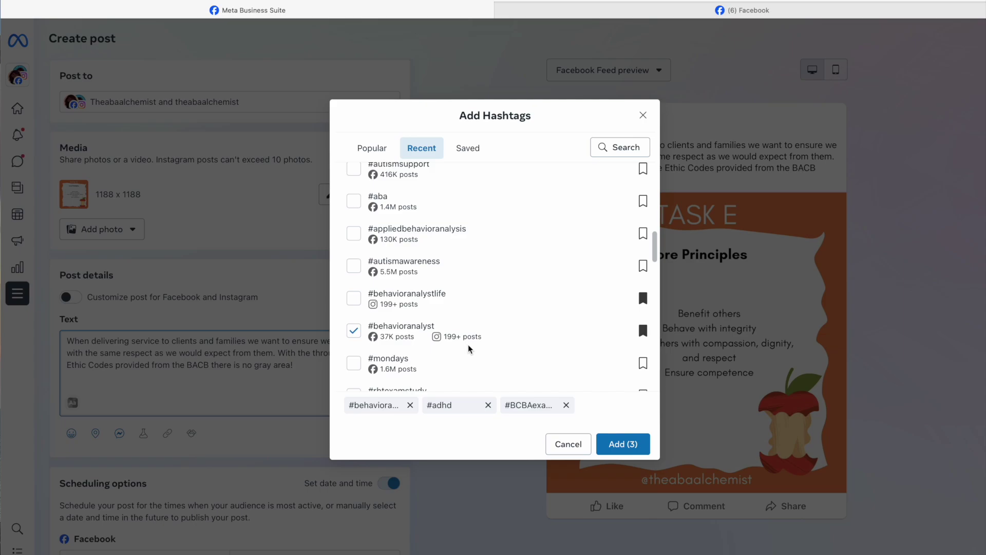
pyautogui.scroll(-1, 468, 349)
pyautogui.scroll(-2, 469, 349)
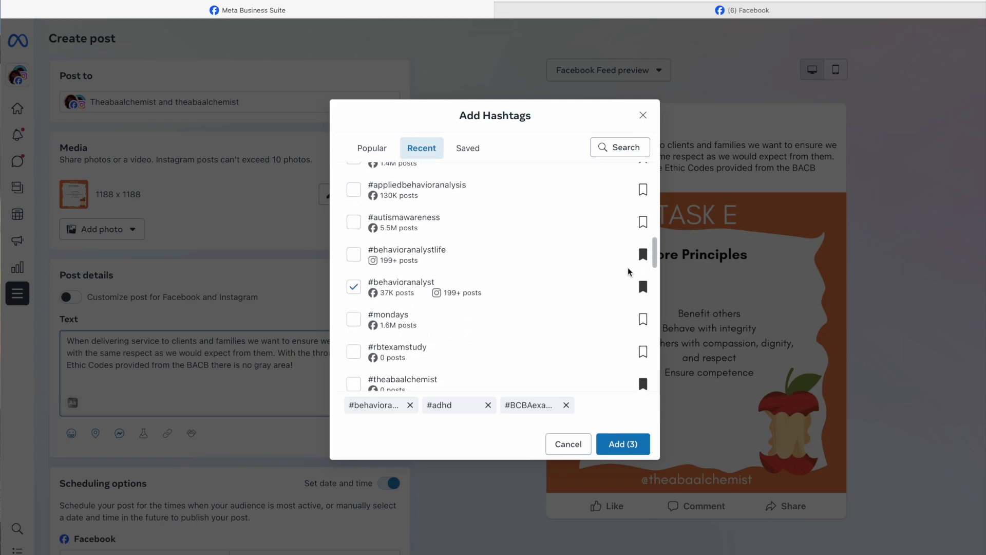
pyautogui.scroll(-5, 452, 280)
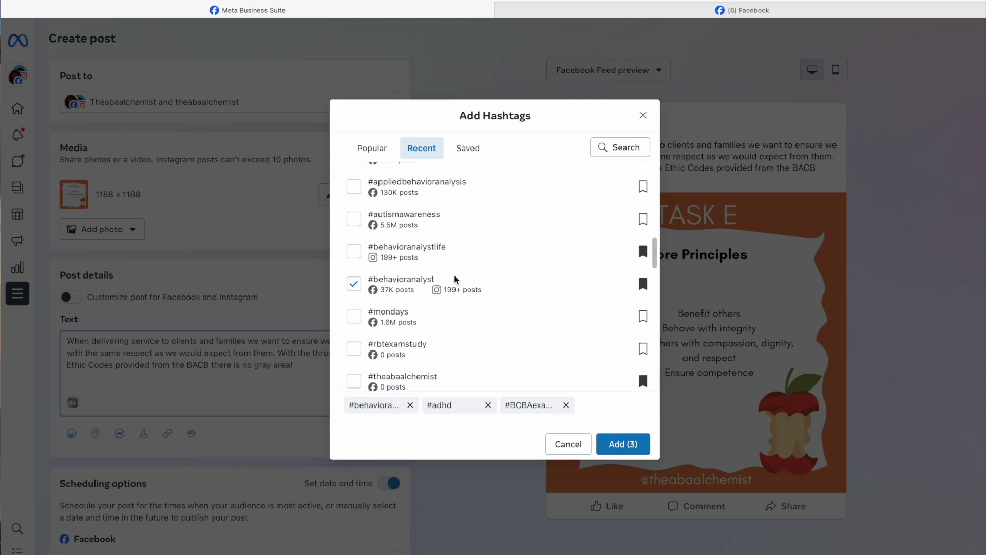
pyautogui.scroll(-8, 454, 279)
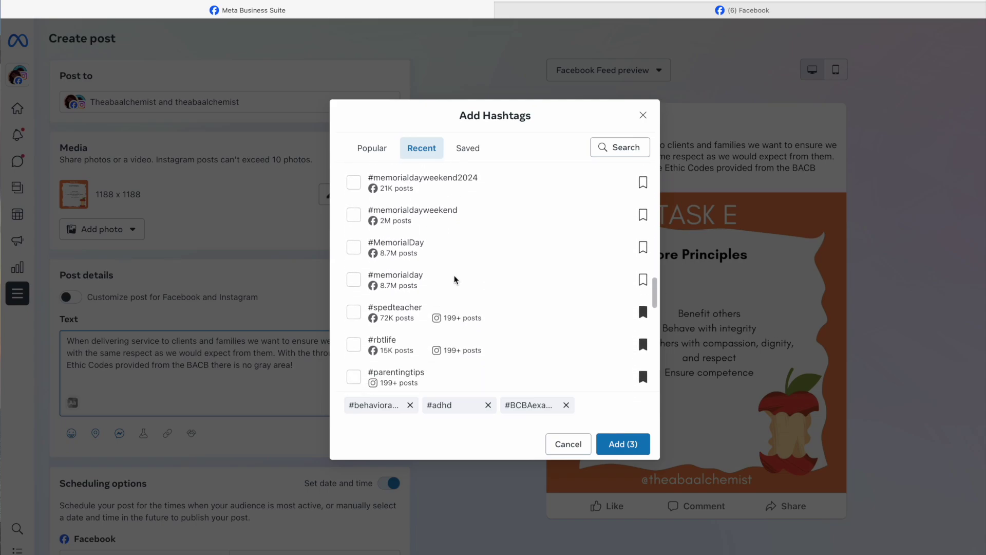
pyautogui.scroll(-1, 454, 279)
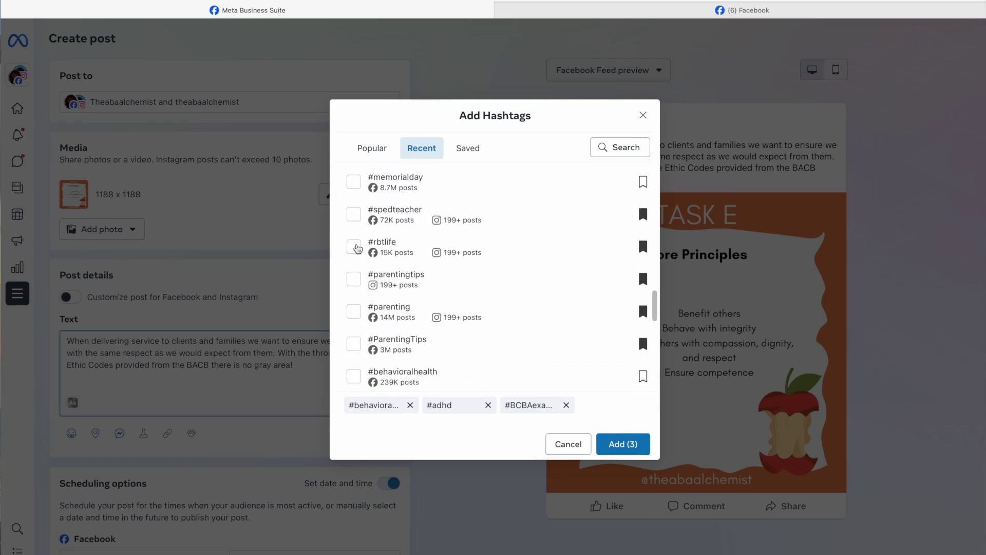
pyautogui.click(354, 247)
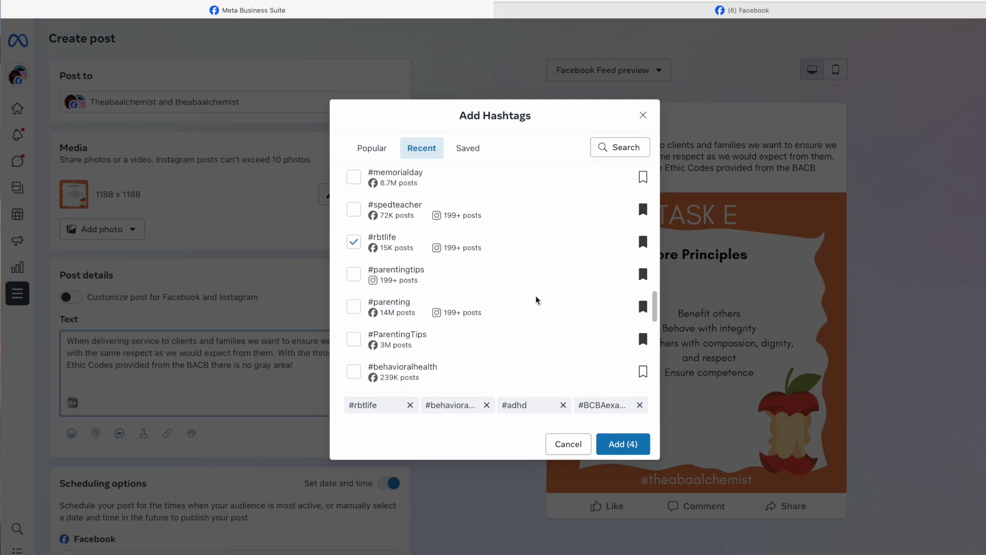
# Add #rbtexam from the recent hashtags to the selection
pyautogui.scroll(-1, 537, 301)
pyautogui.scroll(-3, 536, 300)
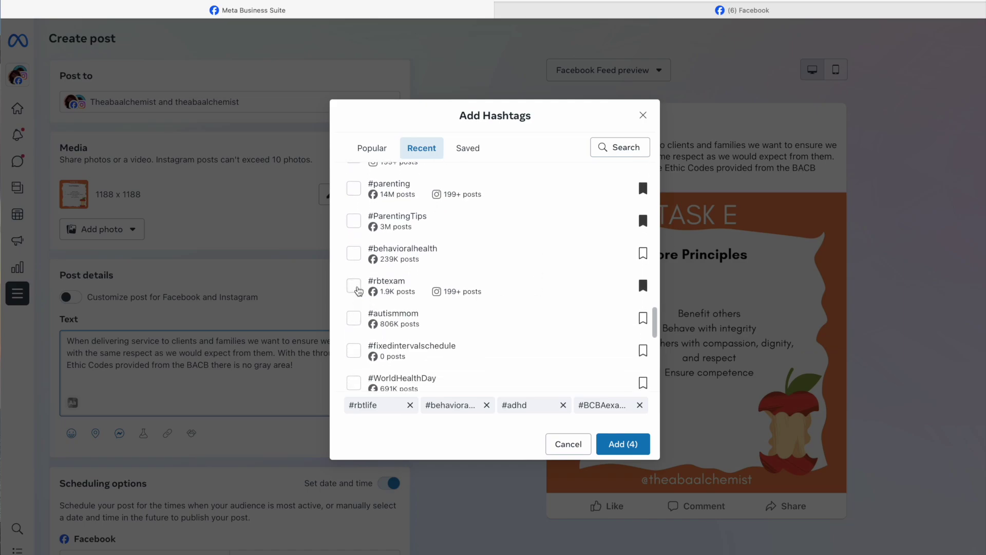
pyautogui.click(354, 286)
pyautogui.scroll(-1, 535, 317)
pyautogui.scroll(-1, 534, 317)
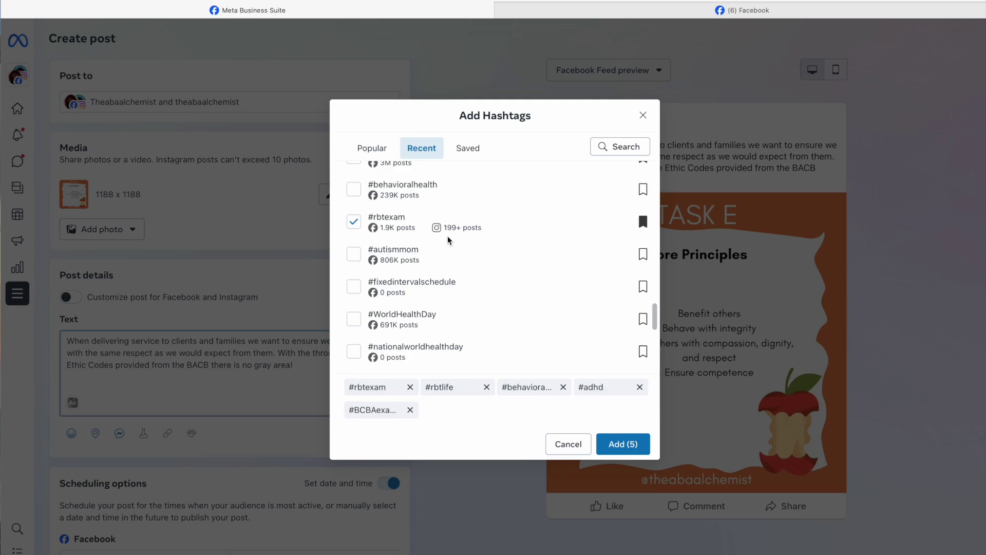
# Select #bcbaexamprep, #bcbalife, #RBT and #bcbaexam from the recent hashtags for the post
pyautogui.scroll(-5, 503, 261)
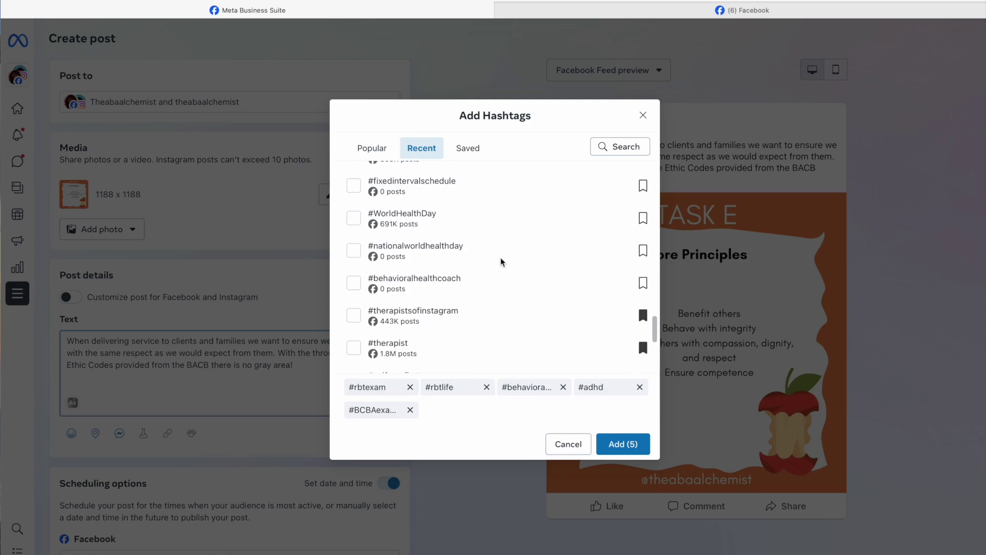
pyautogui.scroll(-2, 503, 261)
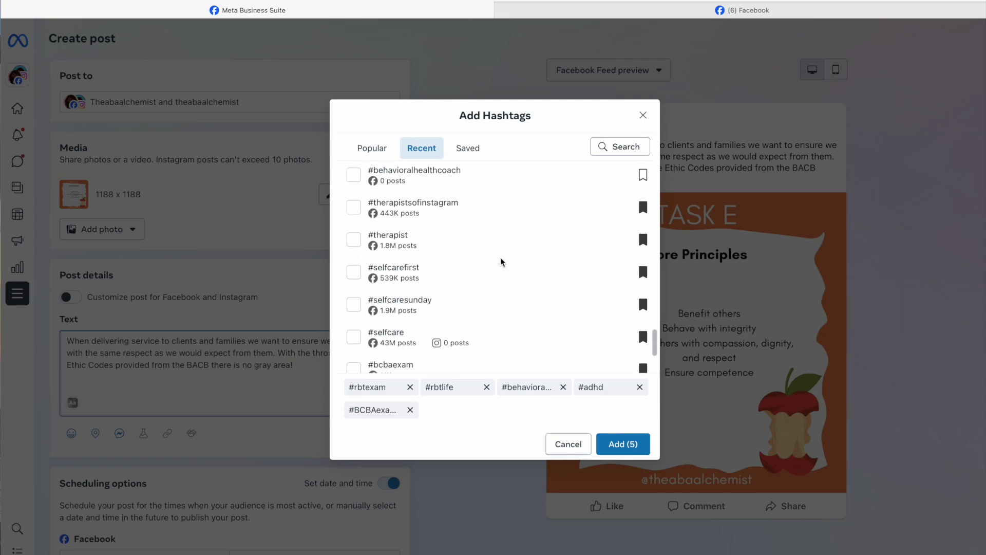
pyautogui.scroll(1, 502, 262)
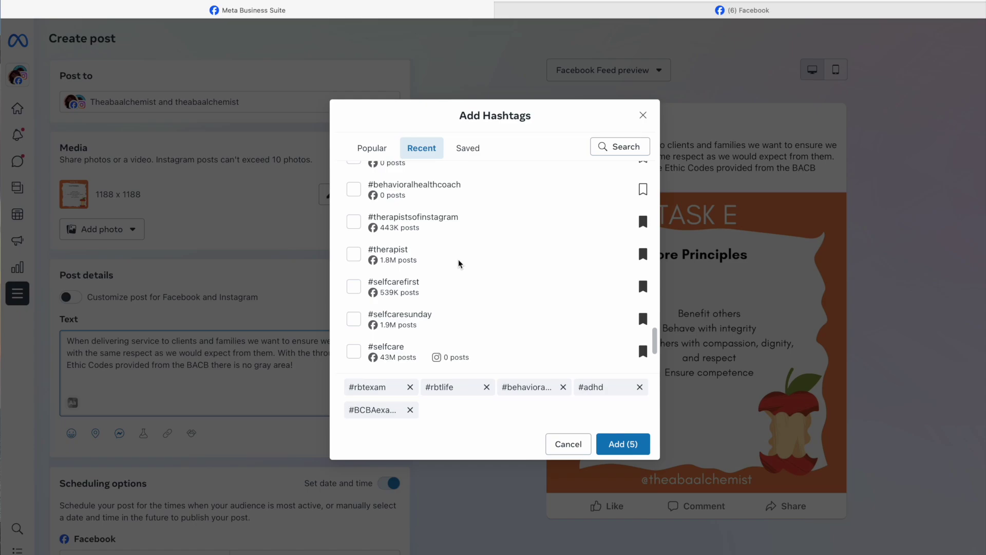
pyautogui.scroll(-1, 458, 263)
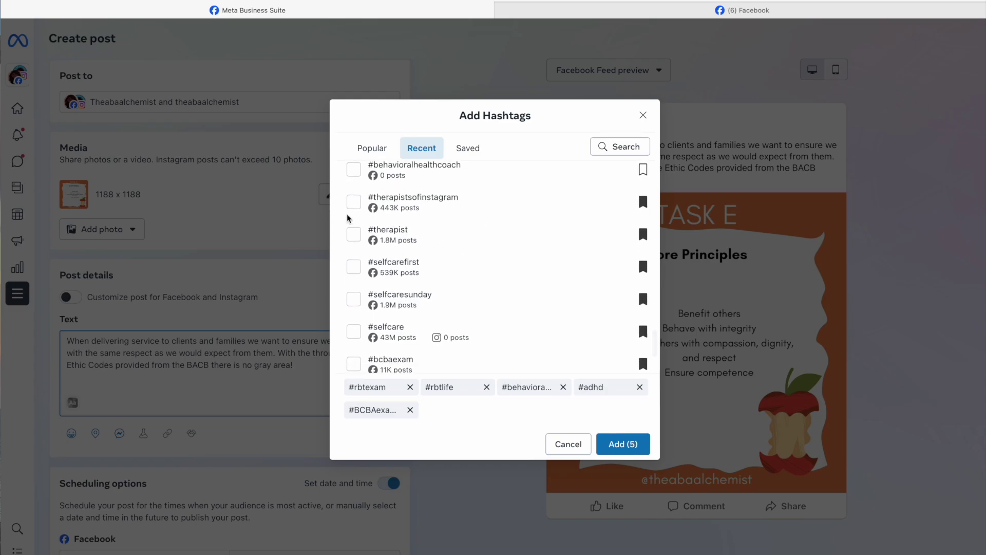
pyautogui.scroll(-1, 509, 271)
pyautogui.scroll(-5, 509, 272)
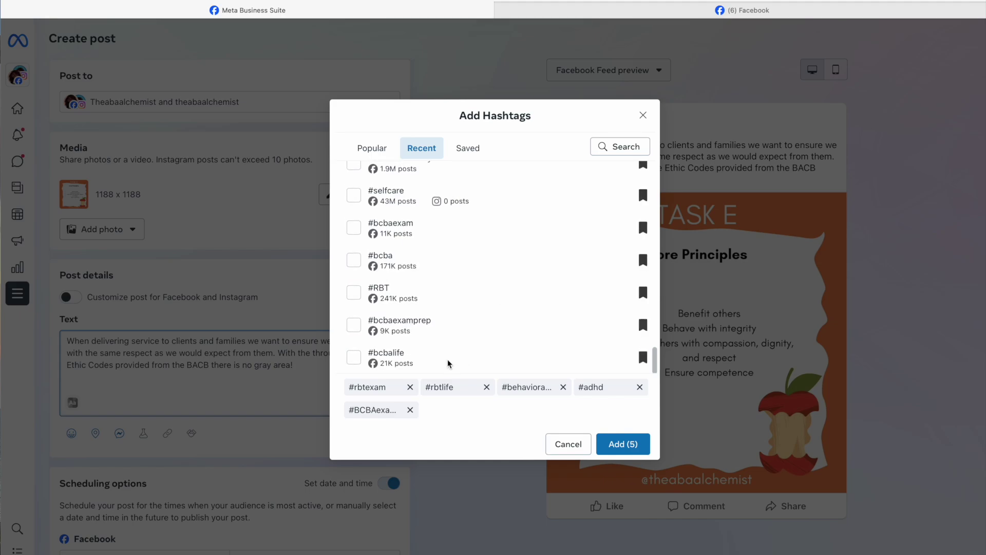
pyautogui.click(354, 324)
pyautogui.click(356, 363)
pyautogui.scroll(1, 355, 339)
pyautogui.click(357, 300)
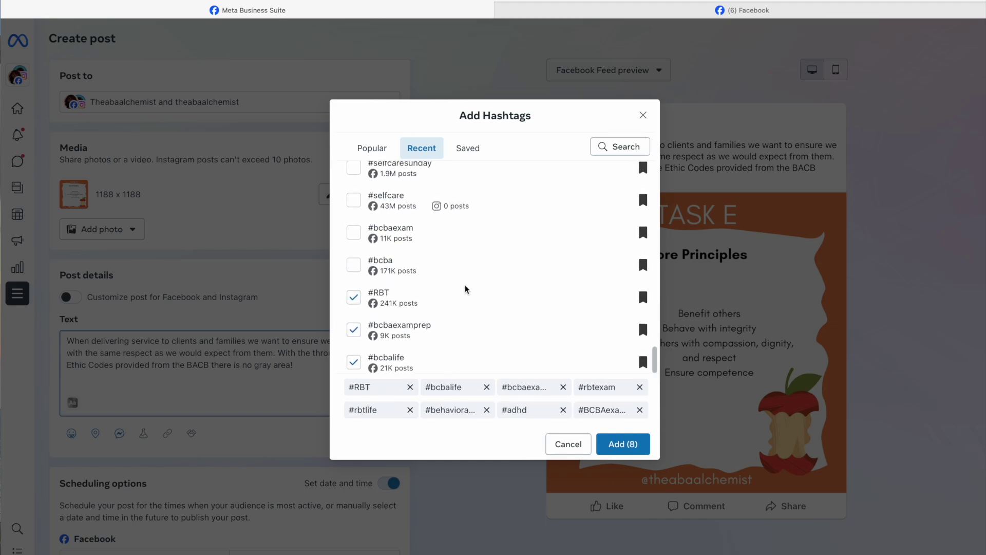
pyautogui.scroll(1, 465, 287)
pyautogui.scroll(-1, 465, 289)
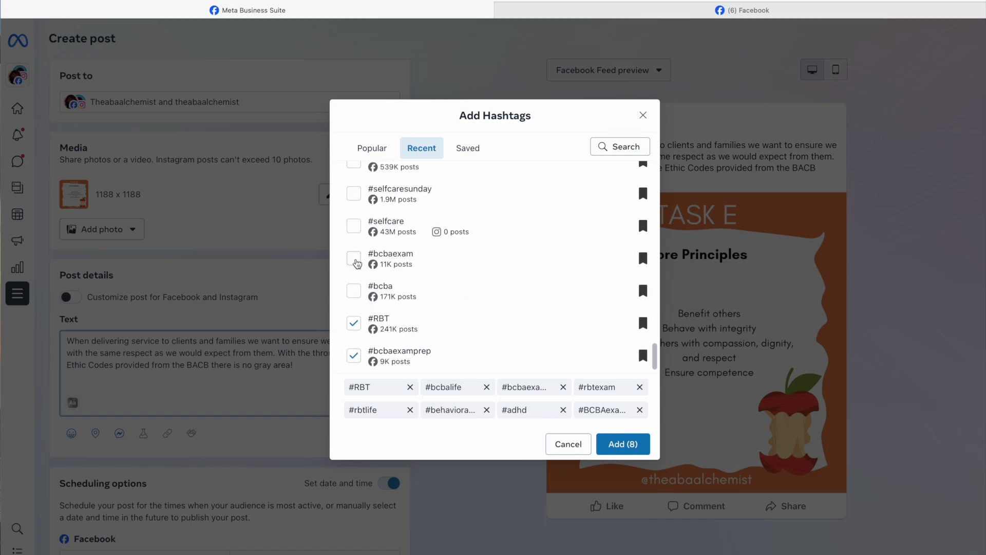
pyautogui.click(354, 259)
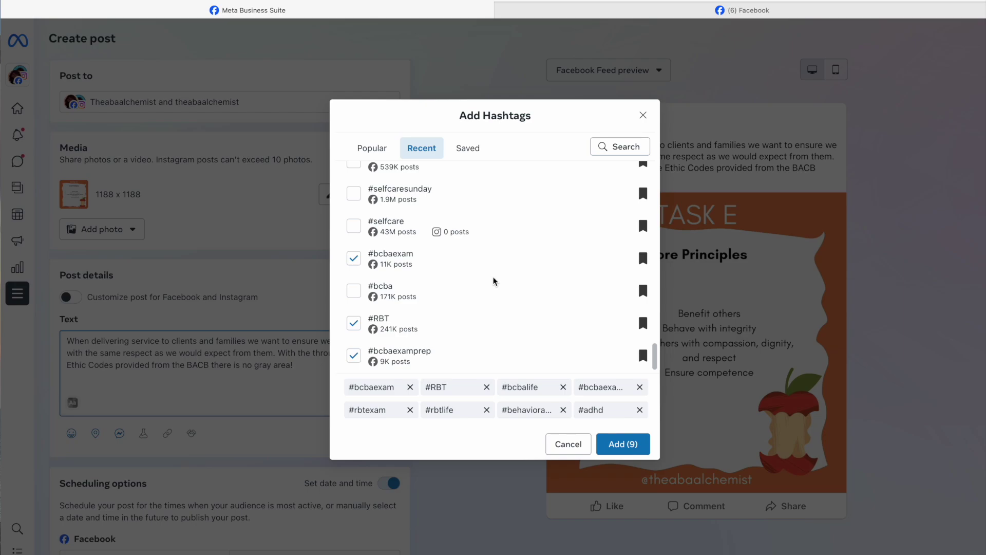
# Switch to the saved hashtags and select #theabaalchemist
pyautogui.scroll(3, 500, 241)
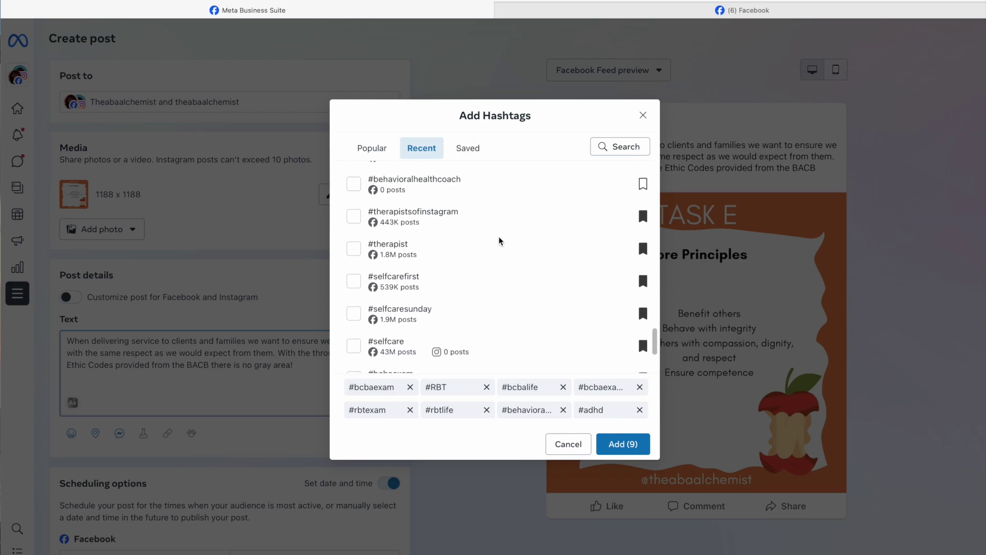
pyautogui.scroll(1, 505, 302)
pyautogui.scroll(1, 504, 302)
pyautogui.scroll(-1, 503, 301)
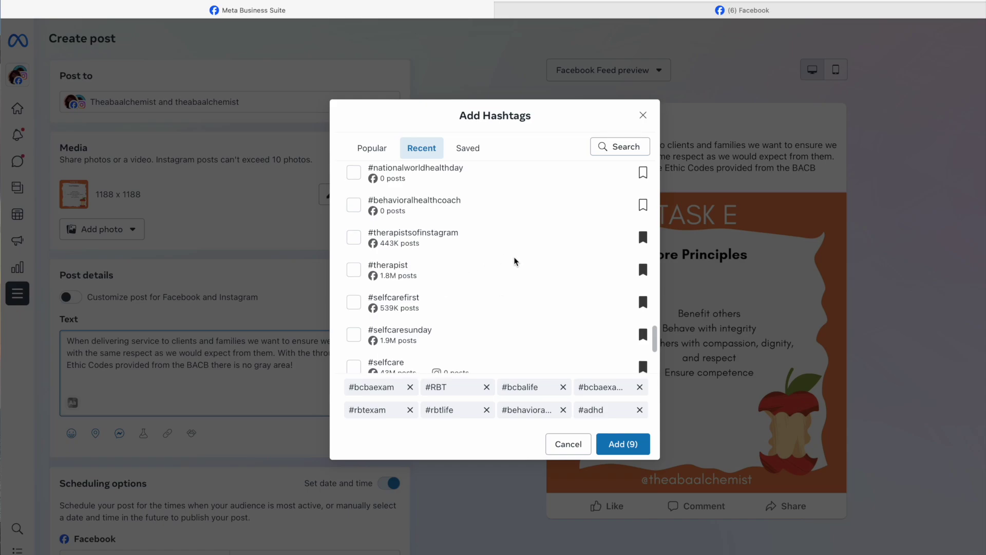
pyautogui.scroll(1, 514, 257)
pyautogui.click(468, 148)
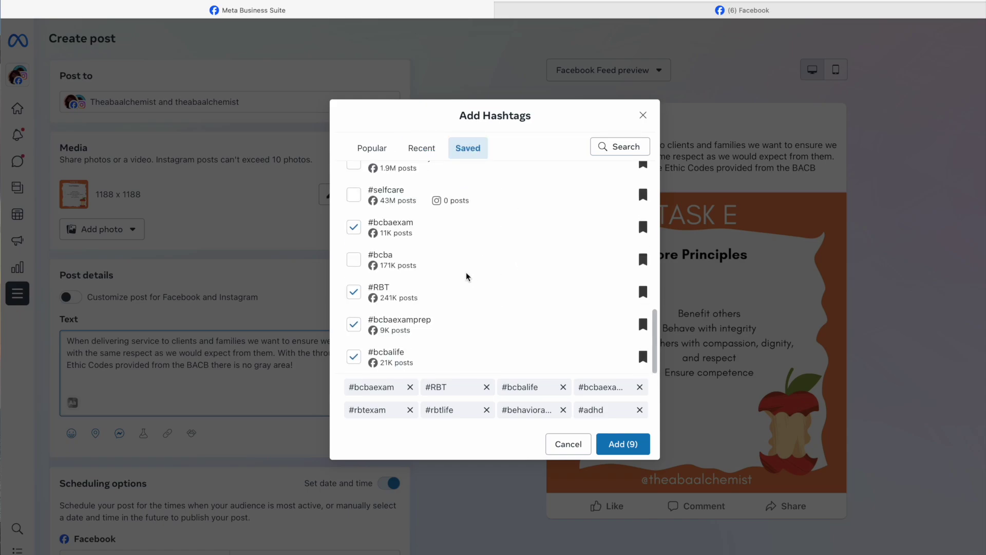
pyautogui.scroll(10, 467, 276)
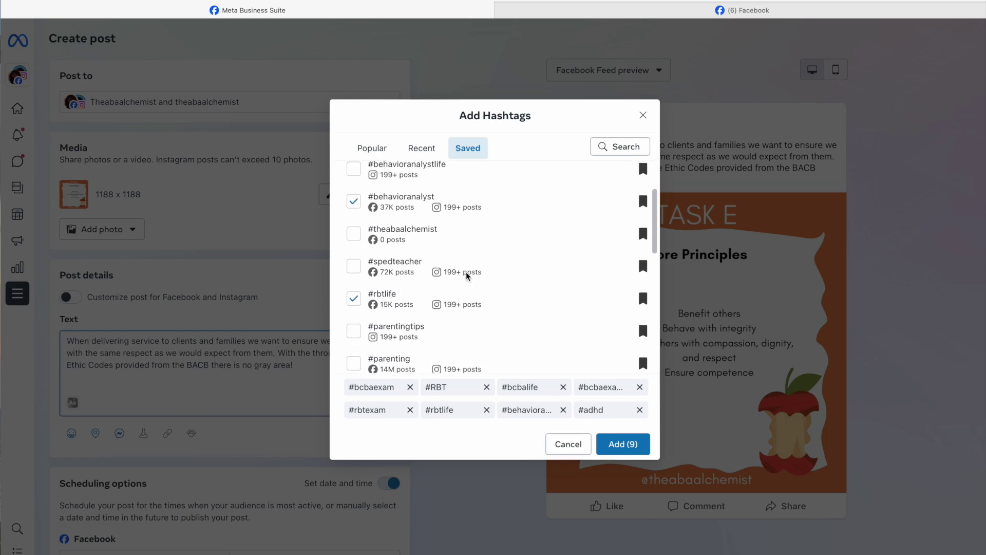
pyautogui.scroll(1, 467, 277)
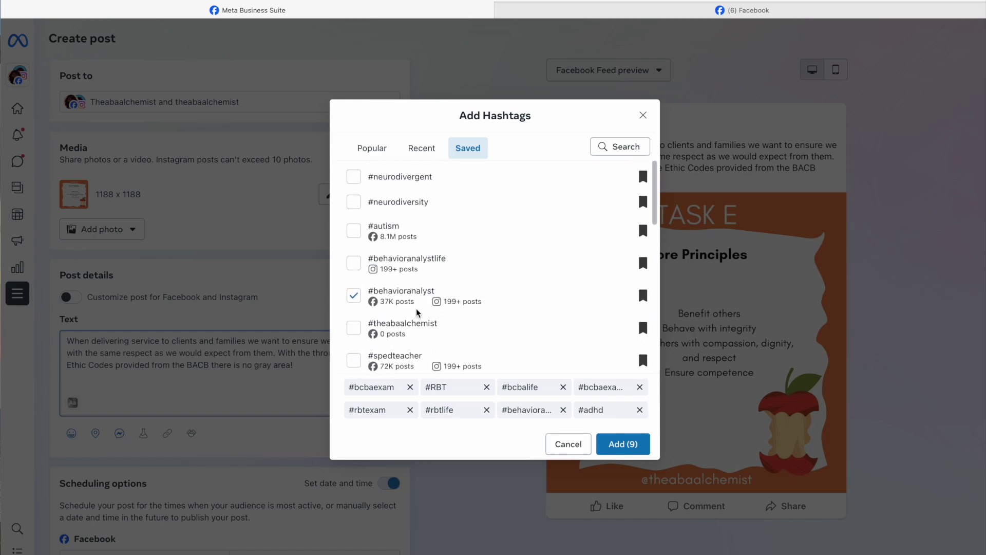
pyautogui.scroll(-1, 393, 340)
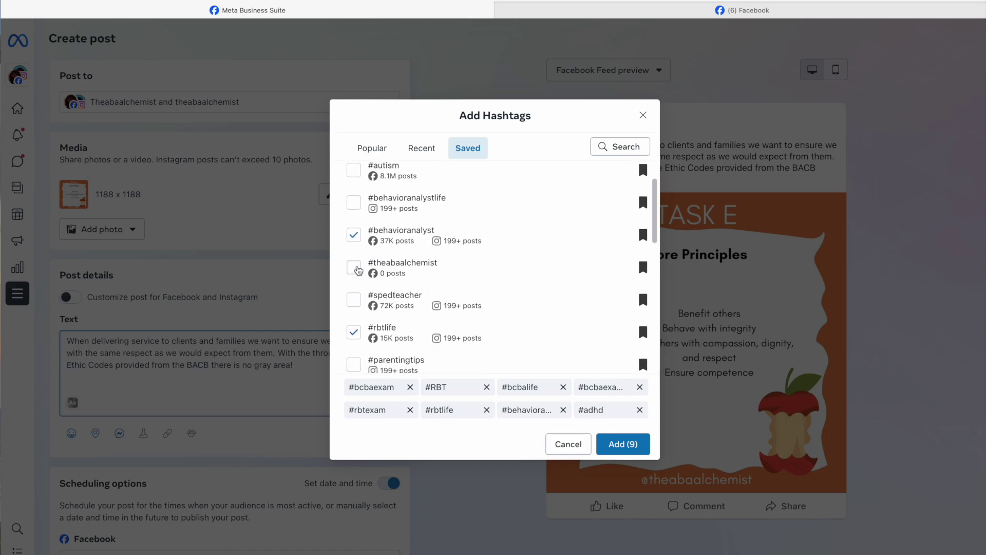
pyautogui.scroll(2, 358, 270)
pyautogui.scroll(-3, 358, 270)
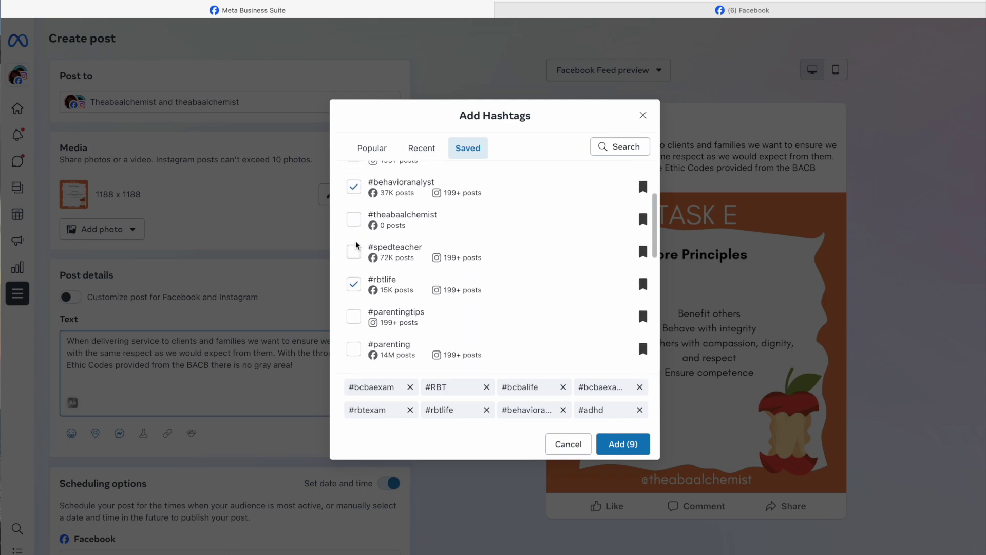
pyautogui.click(356, 227)
pyautogui.scroll(-1, 534, 252)
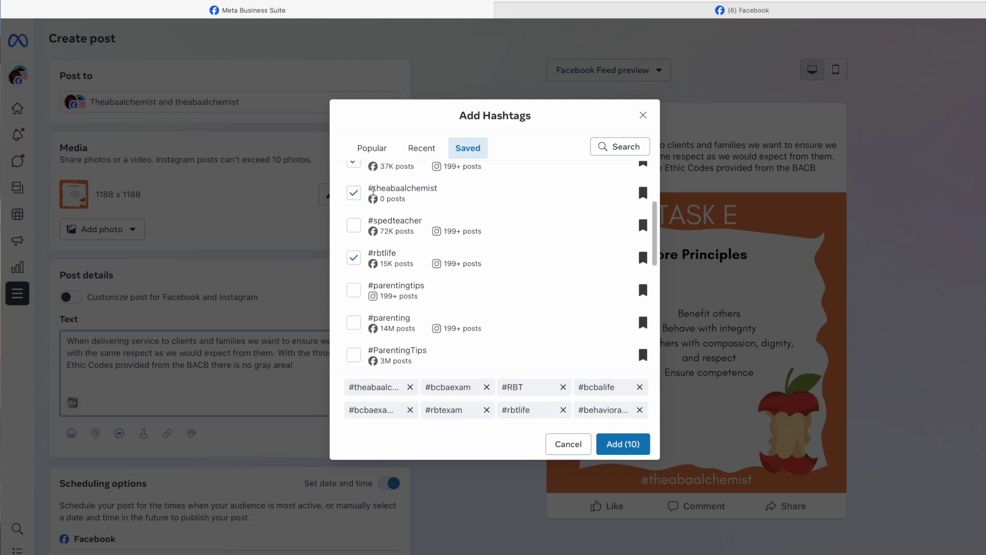
# Deselect #theabaalchemist in the saved hashtags
pyautogui.scroll(-3, 548, 258)
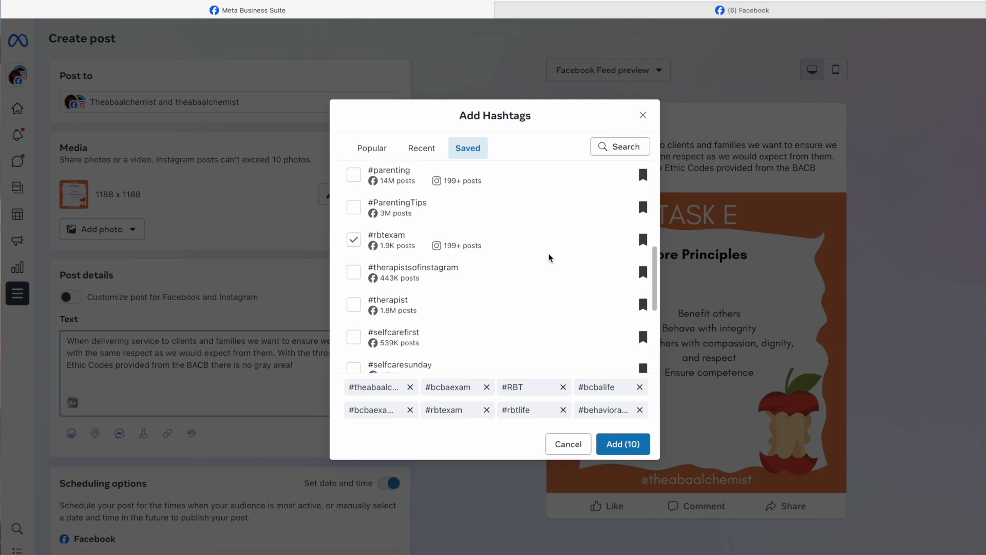
pyautogui.scroll(5, 546, 260)
pyautogui.scroll(-3, 388, 282)
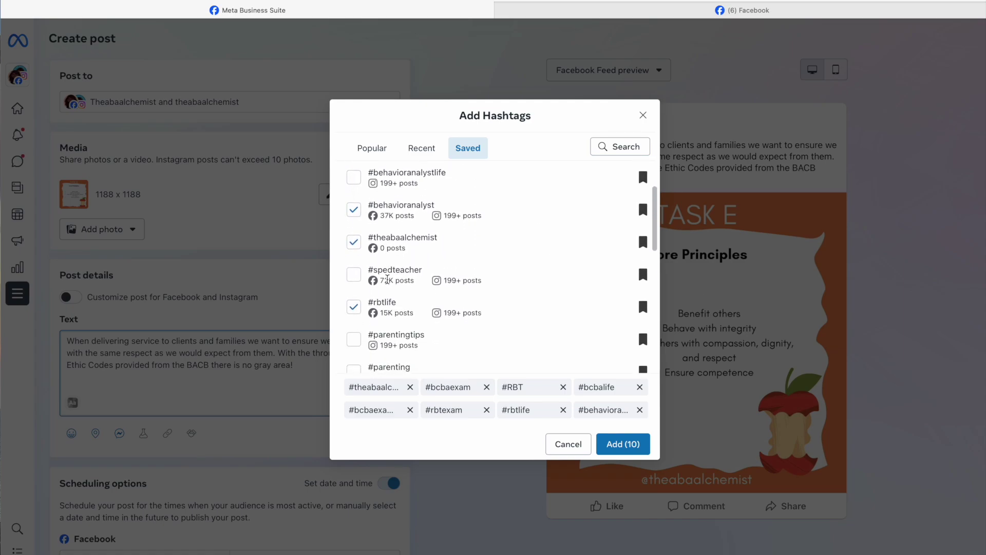
pyautogui.scroll(-1, 388, 282)
pyautogui.click(354, 226)
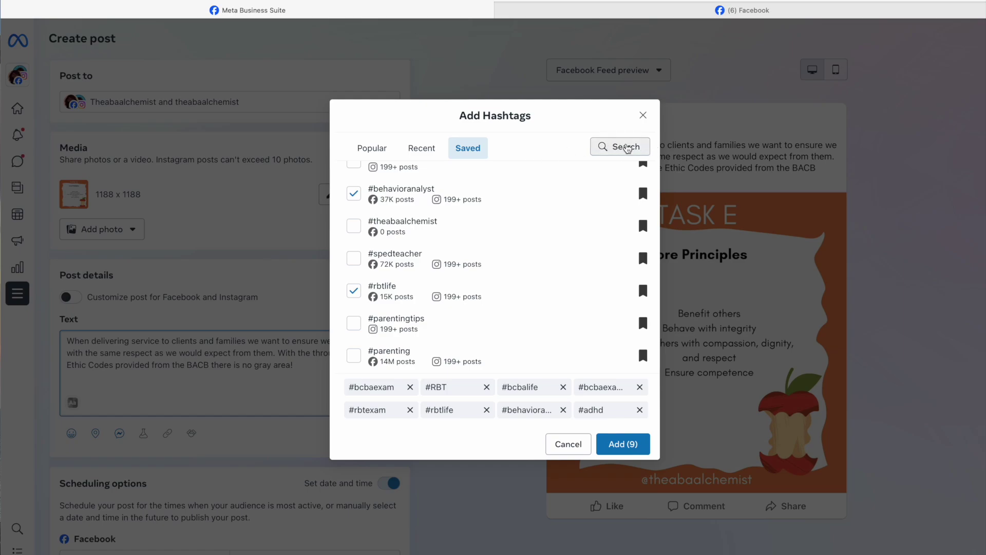
# Search the hashtags for "theabaalchemist", select #theabaalchemist and add all the selected hashtags to the post text
pyautogui.click(624, 147)
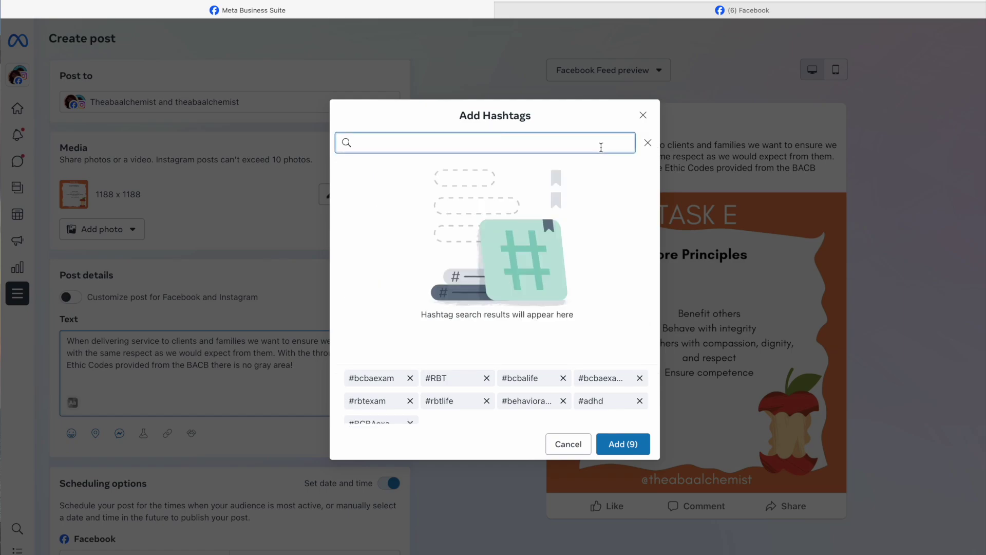
pyautogui.write('theab')
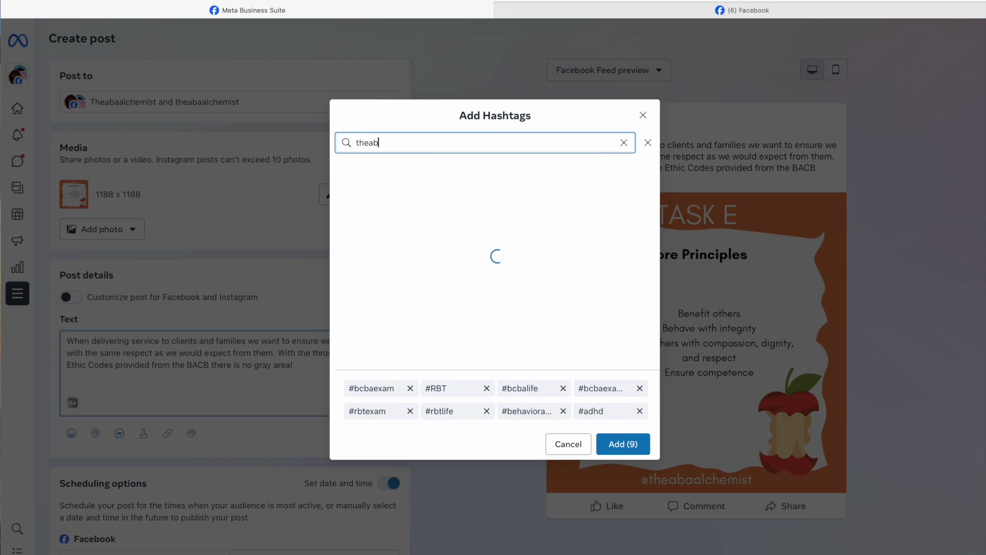
pyautogui.write('aalchemist')
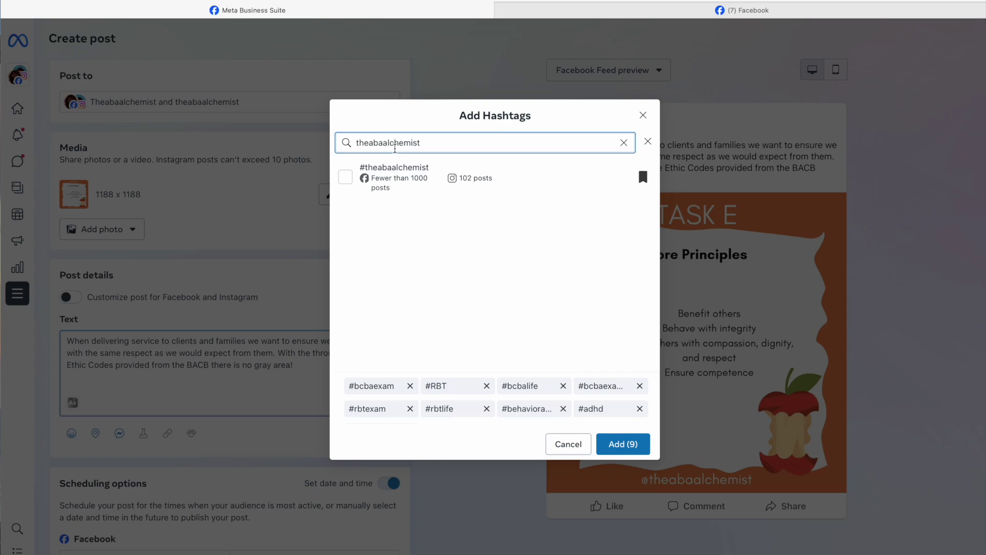
pyautogui.click(342, 183)
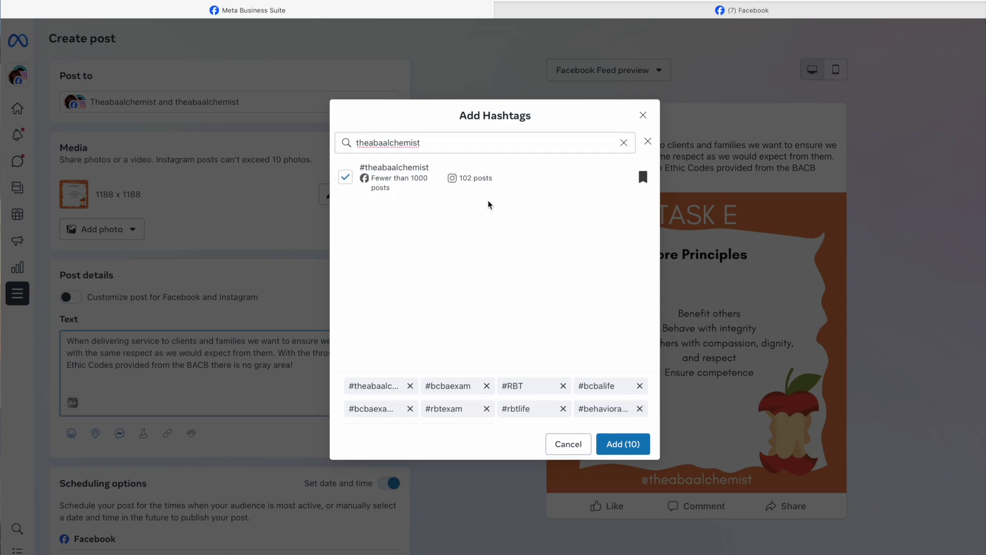
pyautogui.click(629, 444)
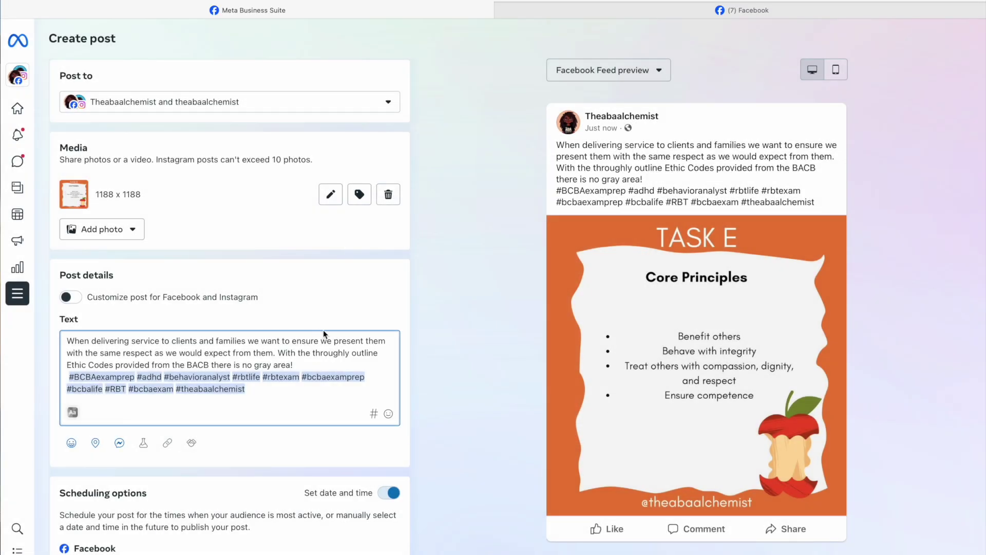
# Schedule the post for Jul 19, 2024 at 10:00 AM on both Facebook and Instagram
pyautogui.scroll(-3, 392, 336)
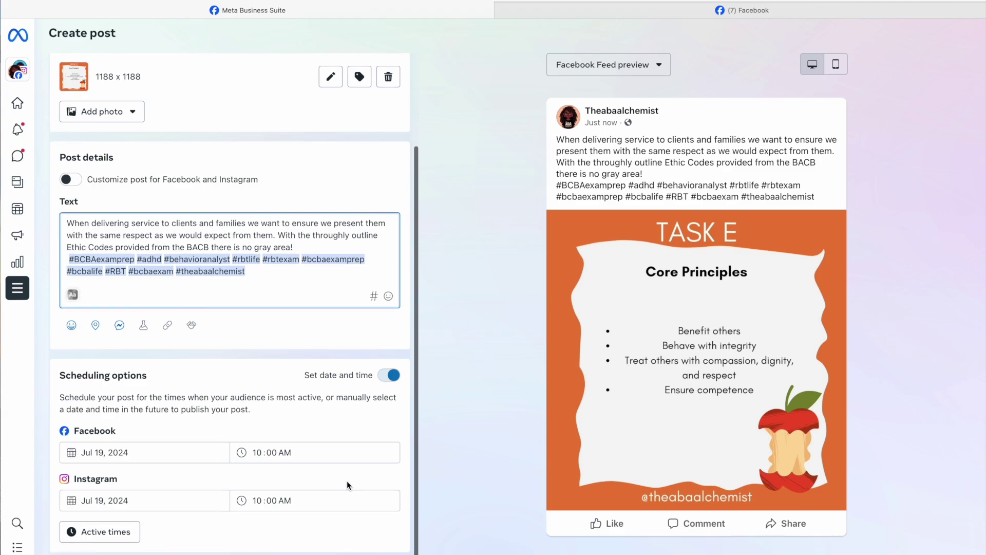
pyautogui.click(481, 475)
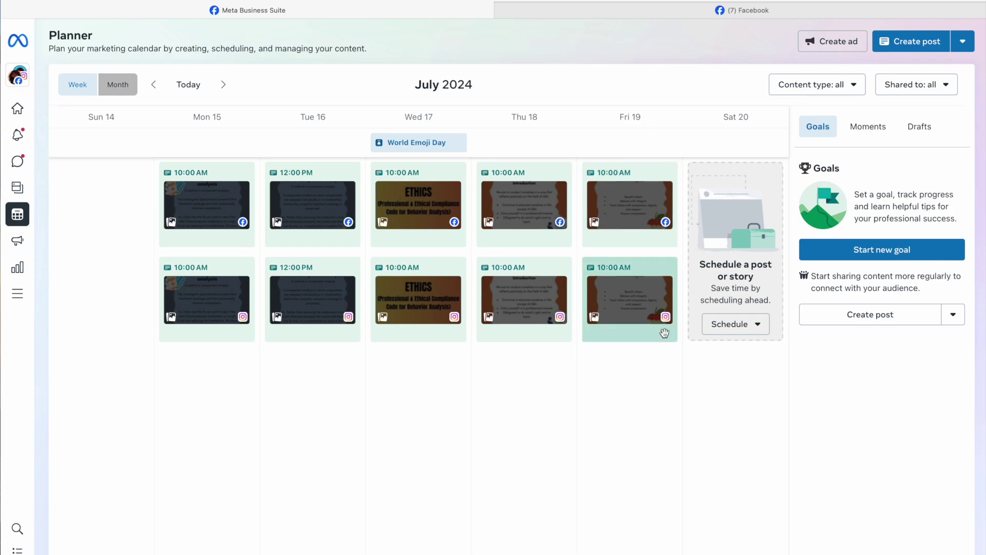
pyautogui.click(649, 412)
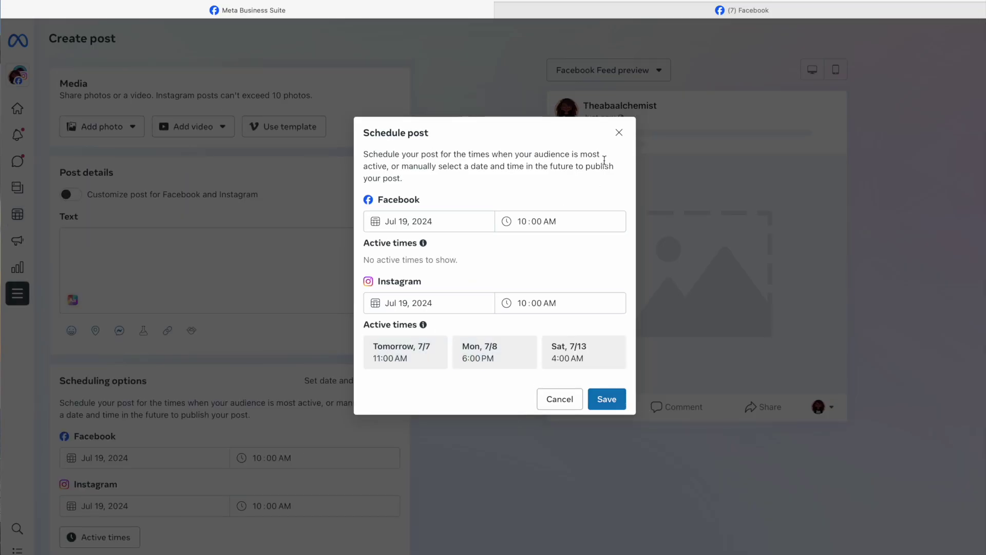
pyautogui.click(619, 133)
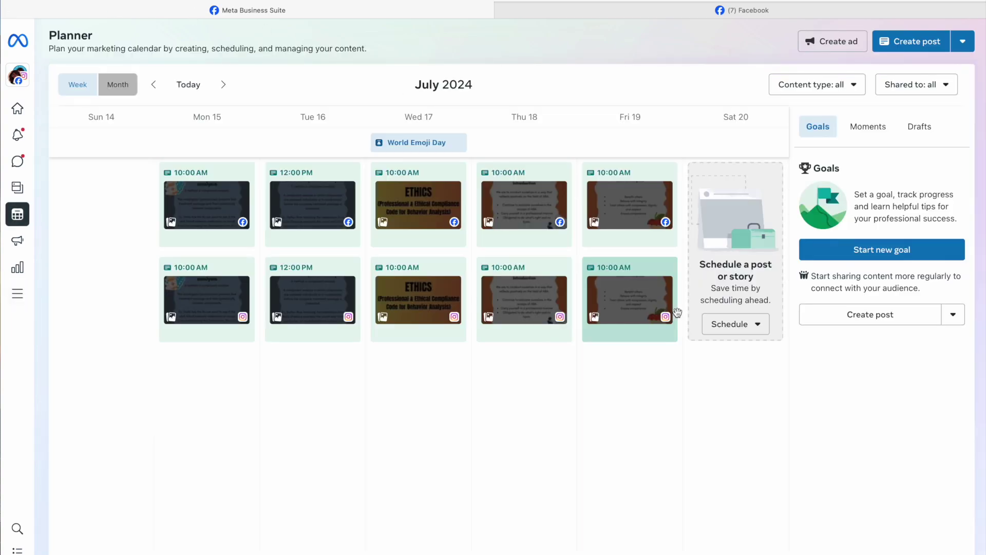
# Show the content types that can be scheduled for Saturday, July 20, and switch the planner to the month view
pyautogui.click(758, 324)
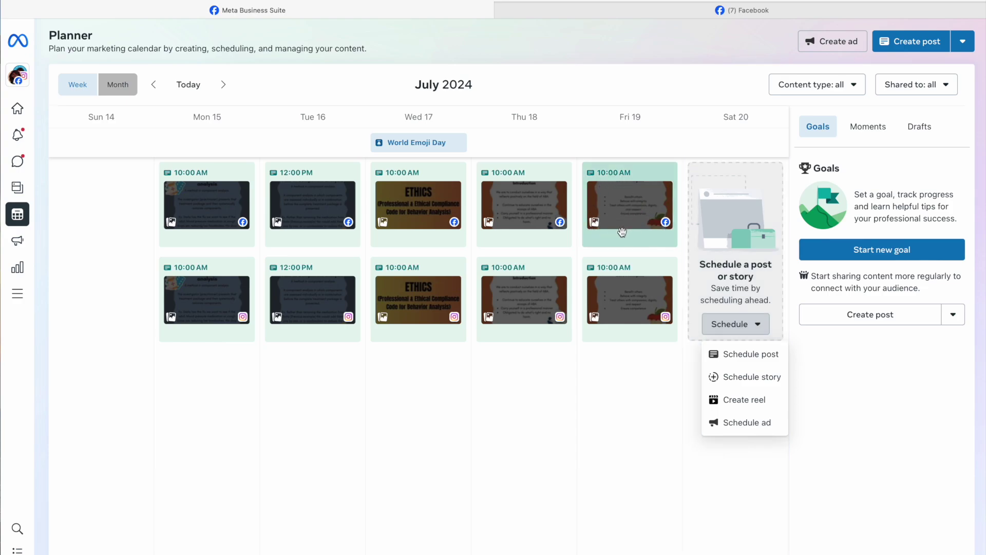
pyautogui.click(119, 86)
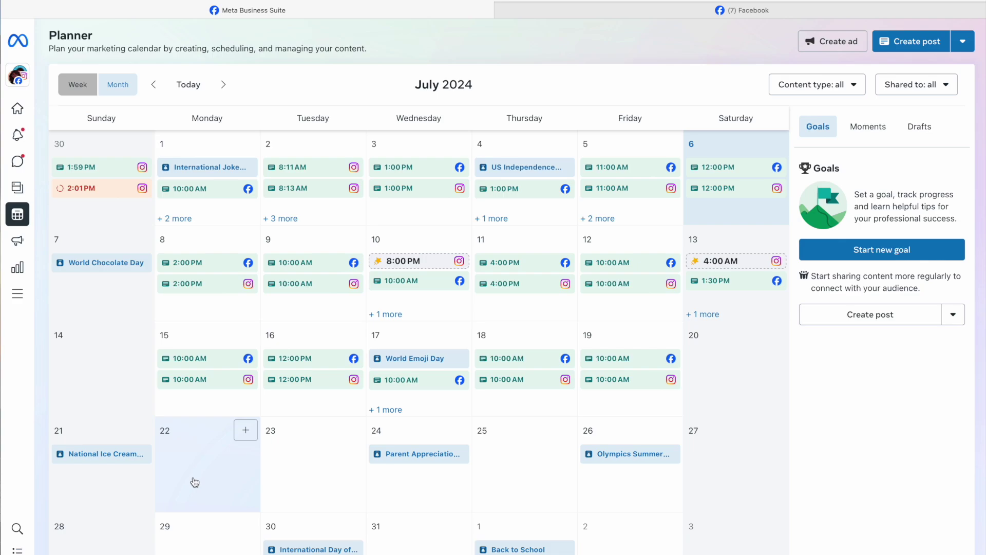
pyautogui.scroll(-1, 267, 469)
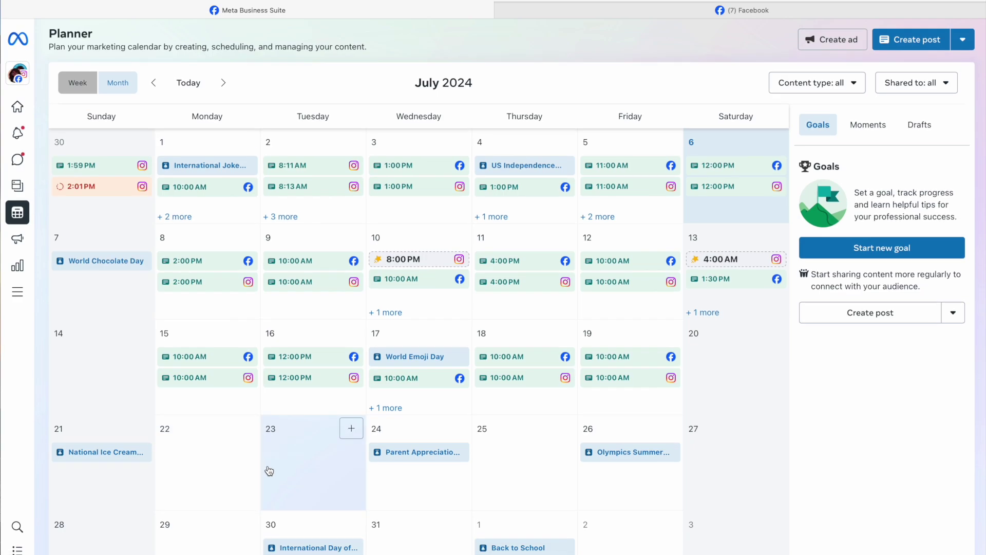